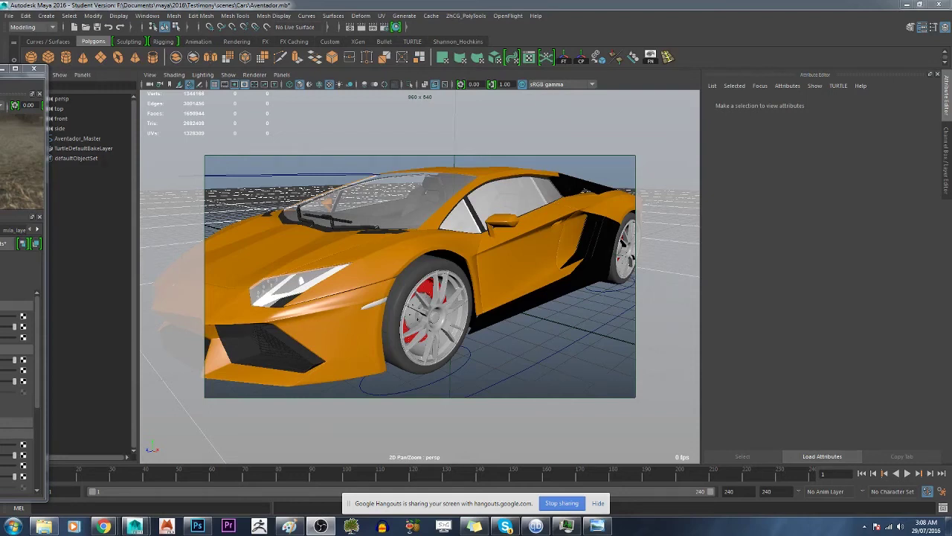
Step: Move the floating Hypershade window right so the rims material settings are visible
left_click_drag(15, 69, 656, 36)
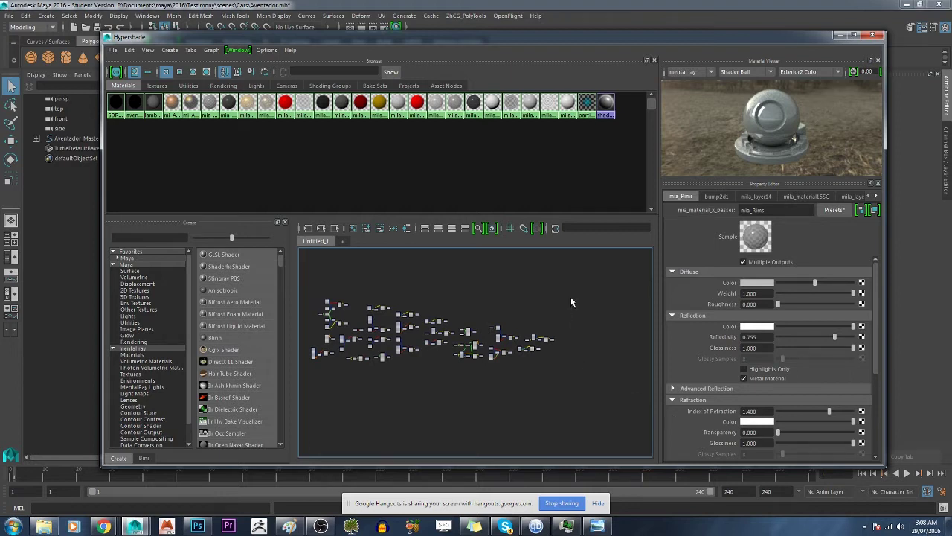
Step: Turn off the camera's resolution gate, then restore the Hypershade on the mila_Steel network
mouse_move(510, 38)
left_mouse_down()
mouse_move(637, 40)
mouse_move(615, 32)
mouse_move(160, 331)
left_mouse_up()
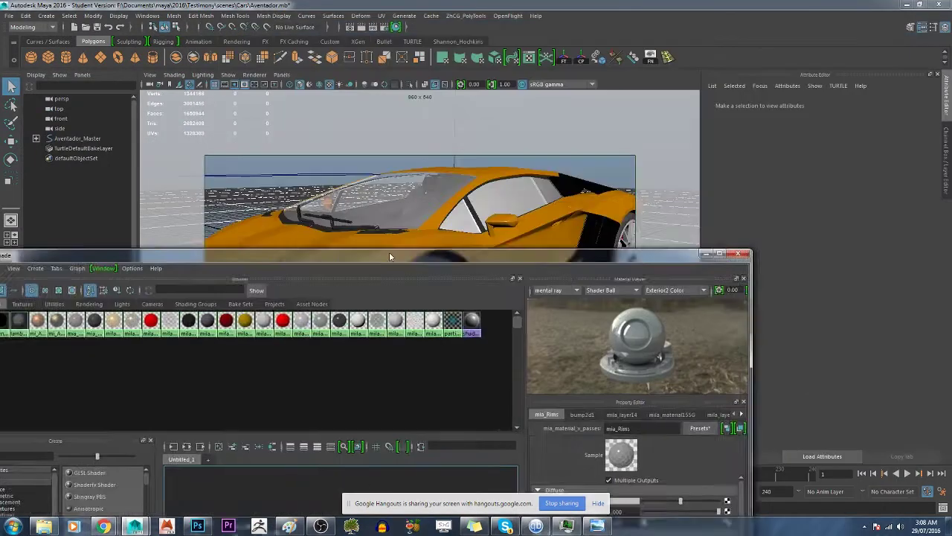
left_click(234, 85)
mouse_move(333, 330)
left_mouse_down()
mouse_move(578, 179)
mouse_move(425, 316)
mouse_move(685, 54)
left_mouse_up()
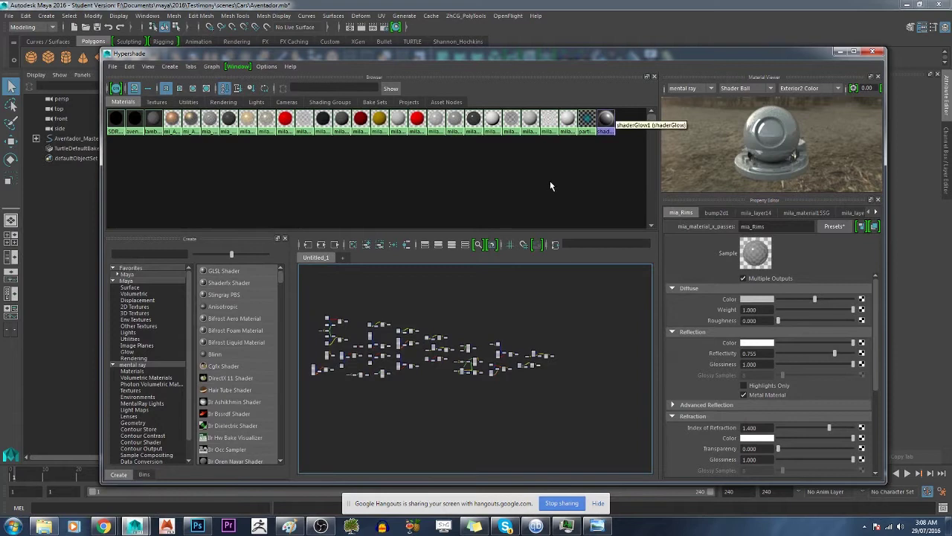
left_click(535, 360)
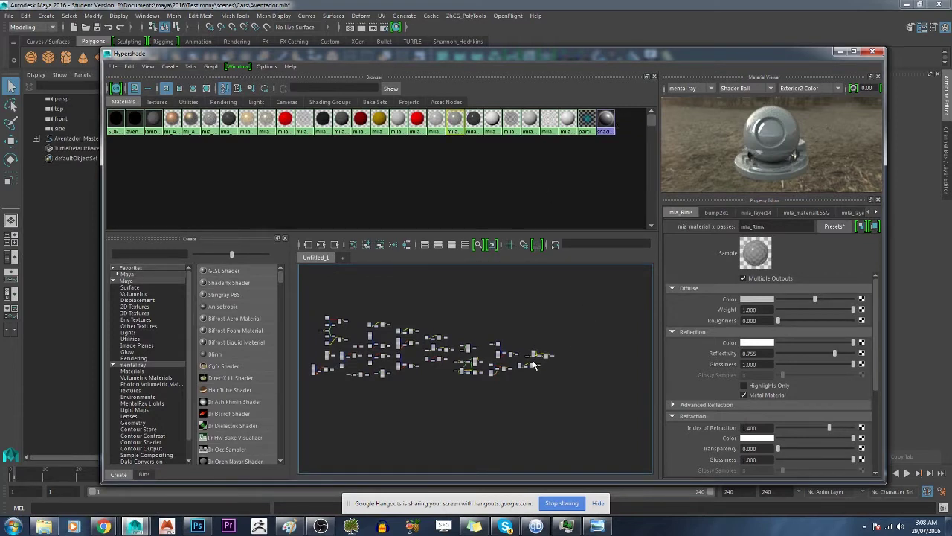
key("f")
key("a")
scroll(462, 299, "up", 3)
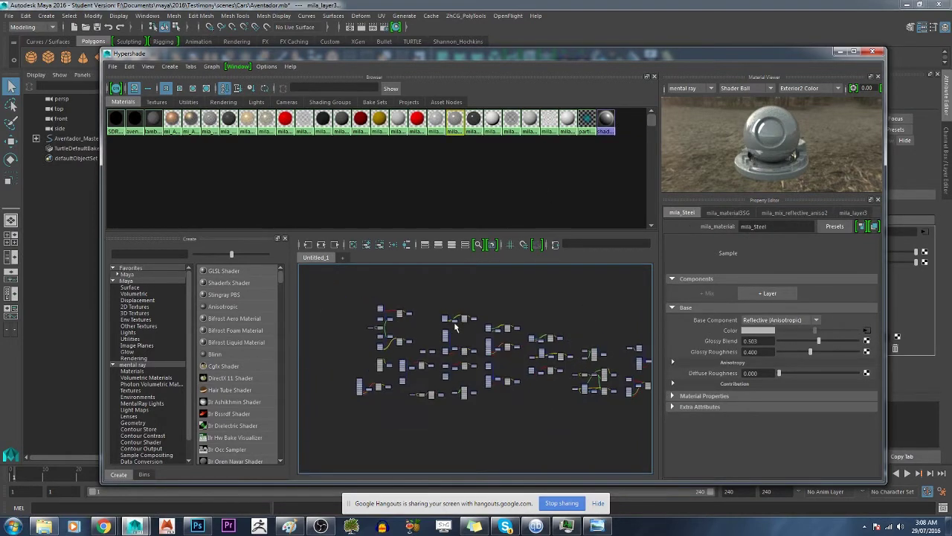
scroll(421, 315, "up", 3)
scroll(420, 316, "down", 3)
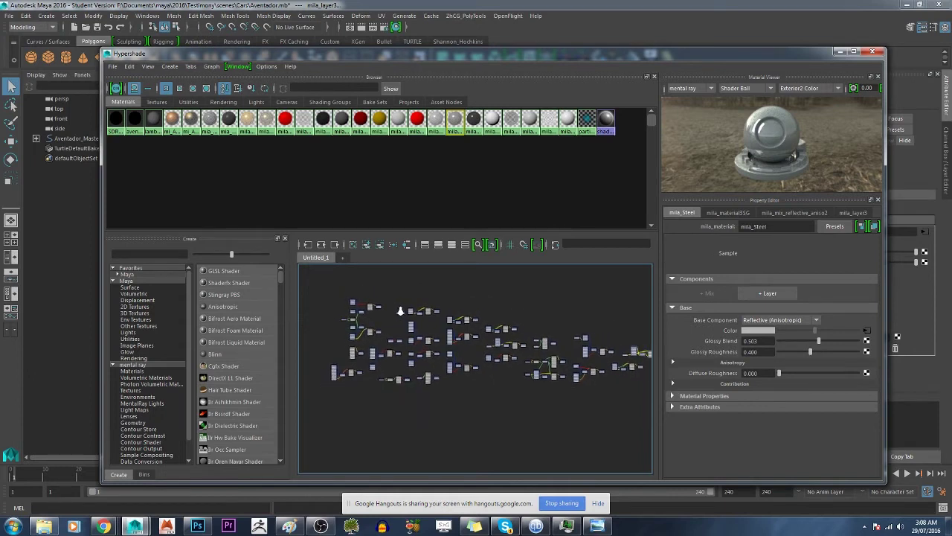
scroll(420, 315, "down", 2)
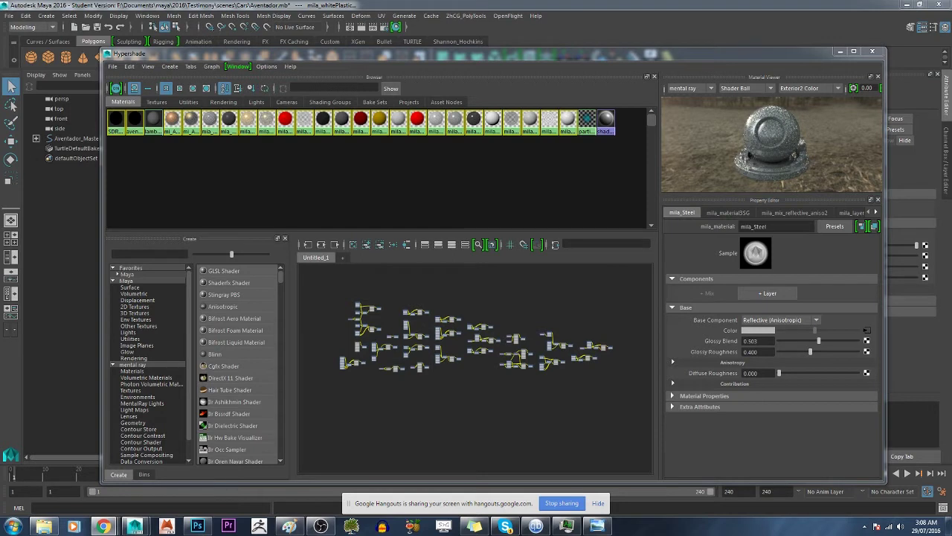
scroll(520, 316, "up", 3)
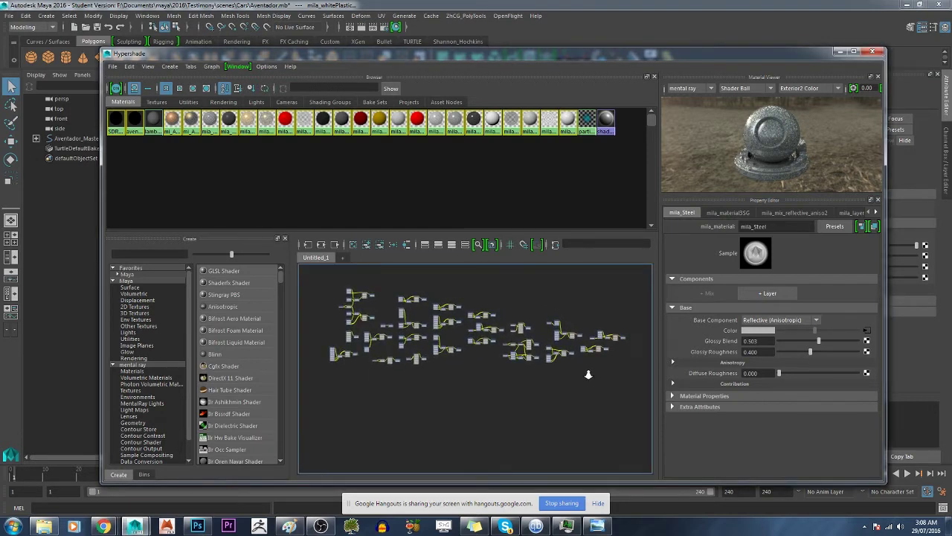
left_click_drag(493, 311, 495, 370, "alt")
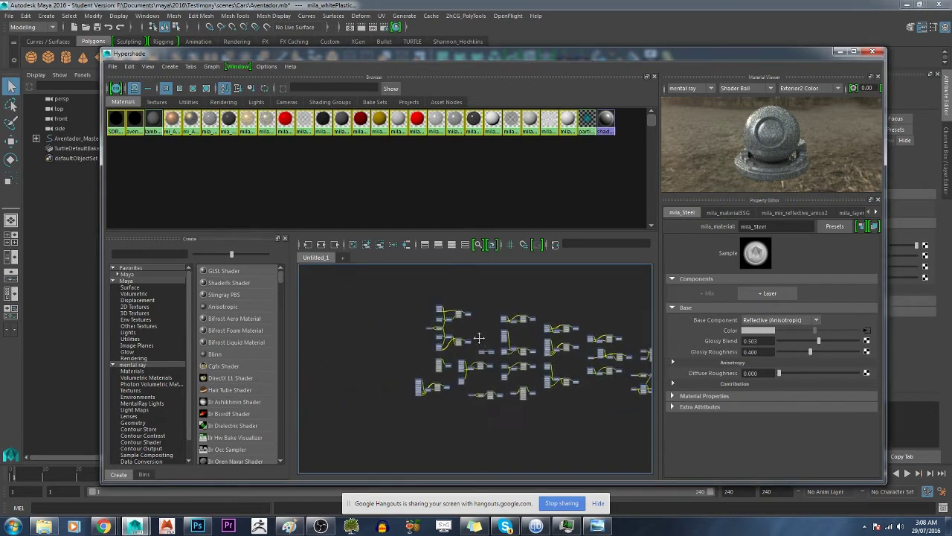
scroll(496, 369, "up", 2)
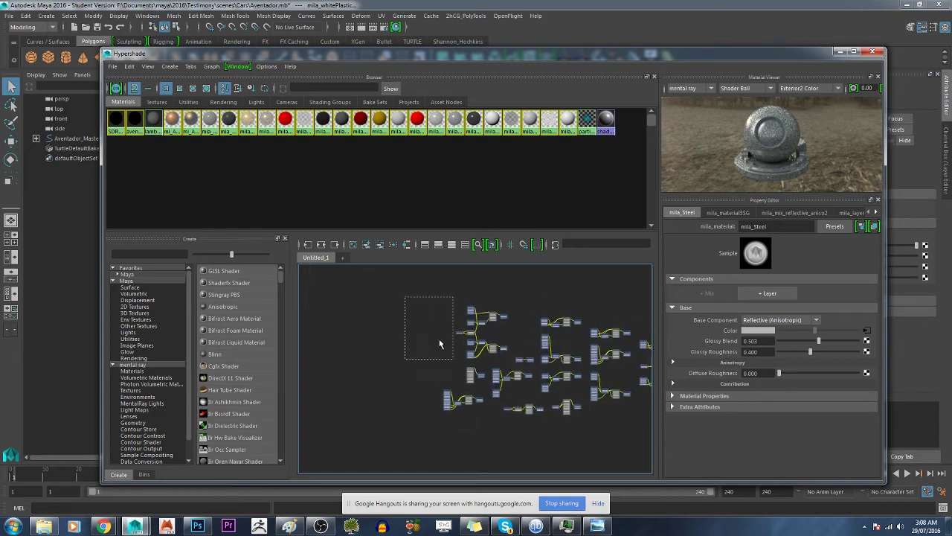
left_click_drag(406, 298, 439, 342)
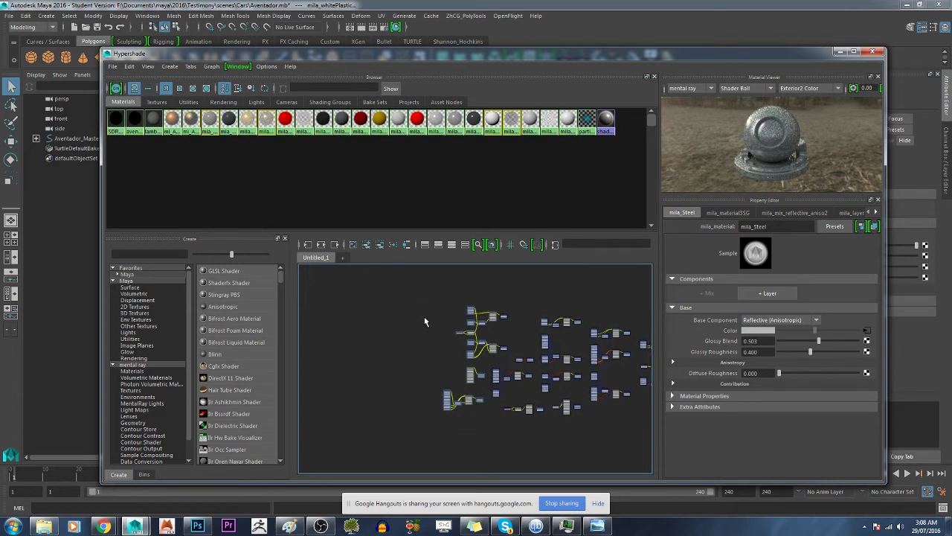
scroll(437, 301, "up", 2)
scroll(417, 312, "down", 2)
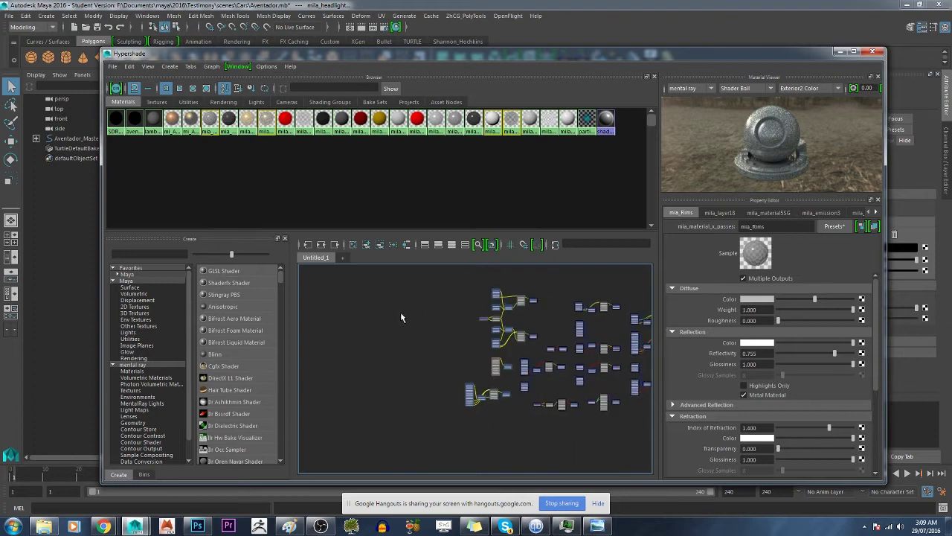
scroll(417, 328, "down", 4)
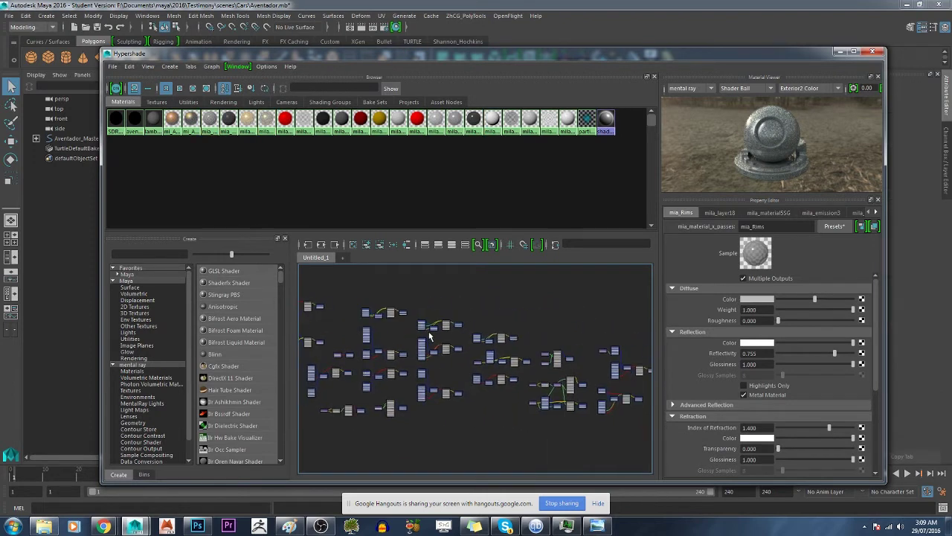
scroll(430, 336, "down", 3)
scroll(446, 327, "down", 2)
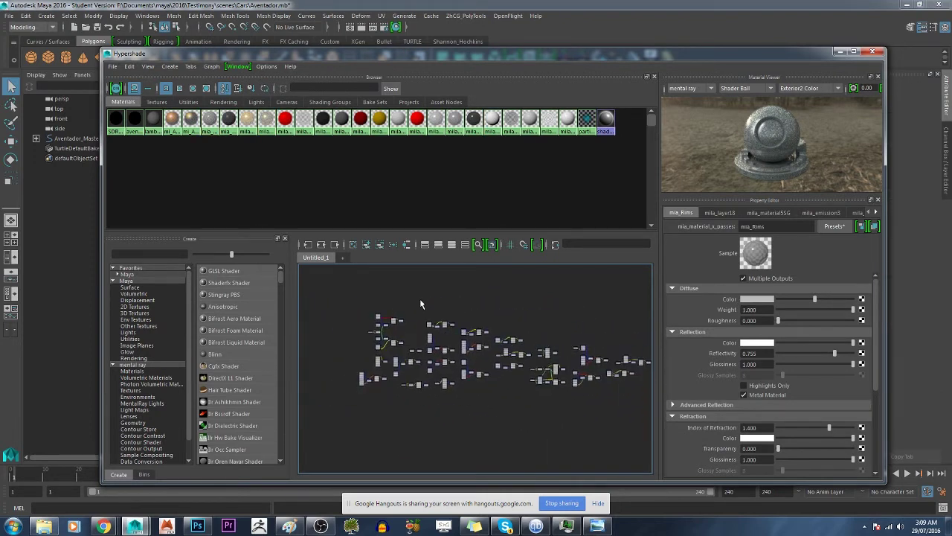
scroll(468, 341, "up", 3)
scroll(485, 366, "up", 2)
scroll(461, 350, "up", 3)
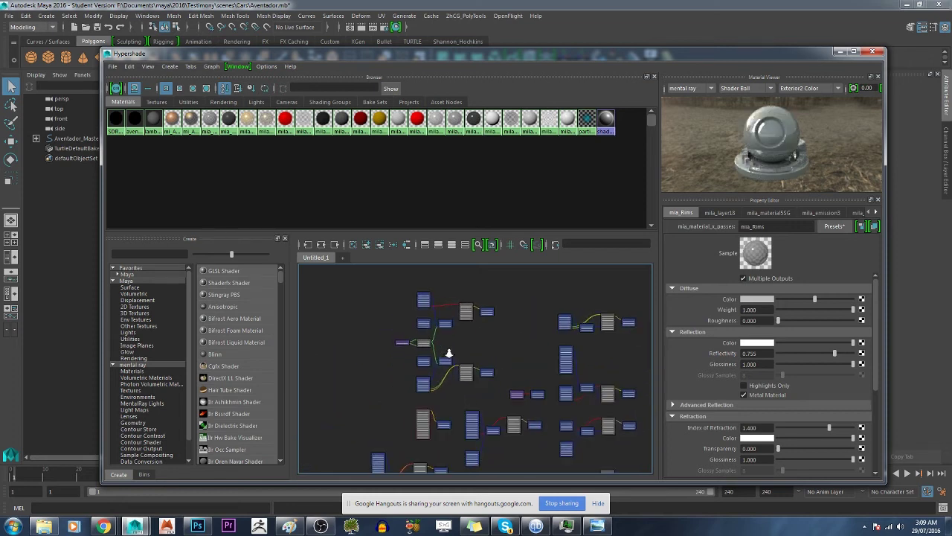
scroll(446, 334, "up", 2)
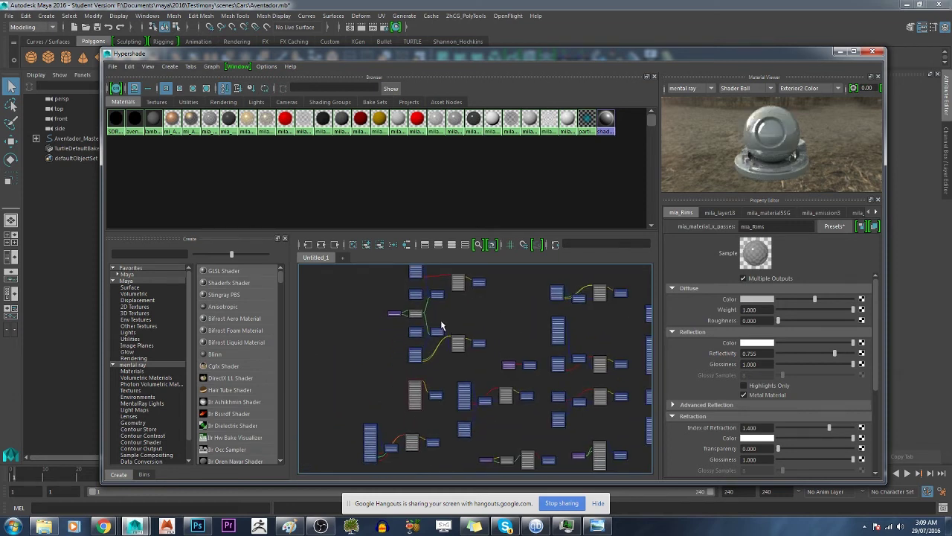
scroll(416, 313, "down", 3)
scroll(446, 328, "down", 3)
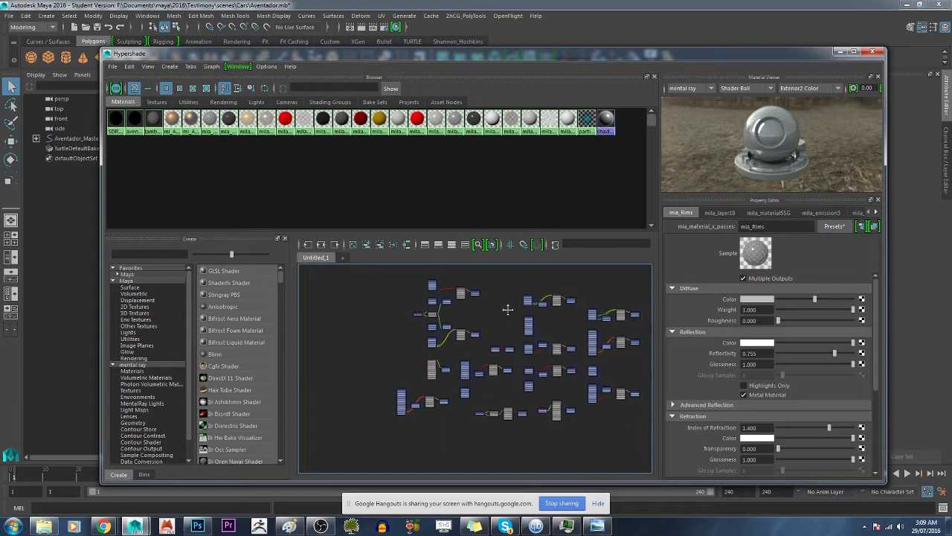
scroll(462, 339, "down", 3)
scroll(465, 341, "down", 2)
scroll(465, 341, "up", 2)
scroll(462, 358, "up", 3)
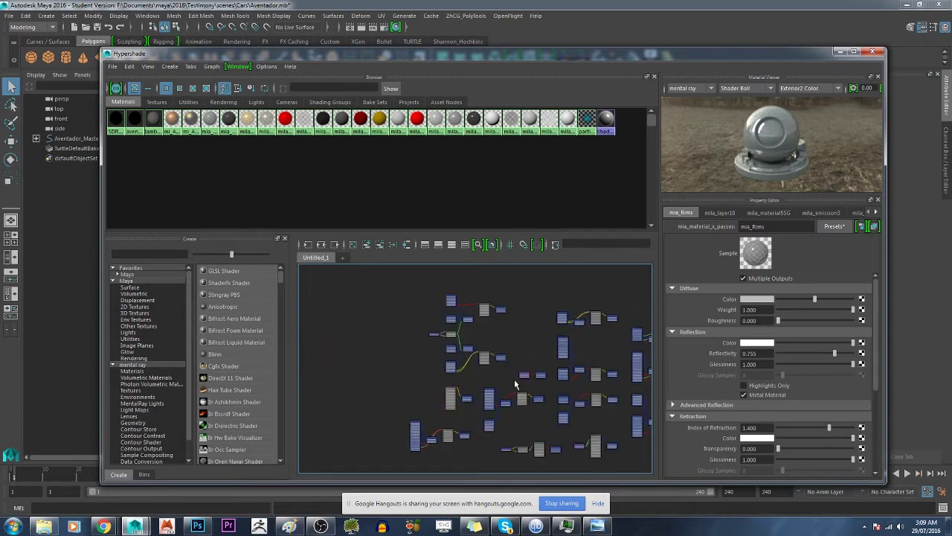
scroll(454, 380, "up", 3)
scroll(446, 400, "up", 2)
scroll(447, 400, "down", 3)
scroll(439, 372, "down", 3)
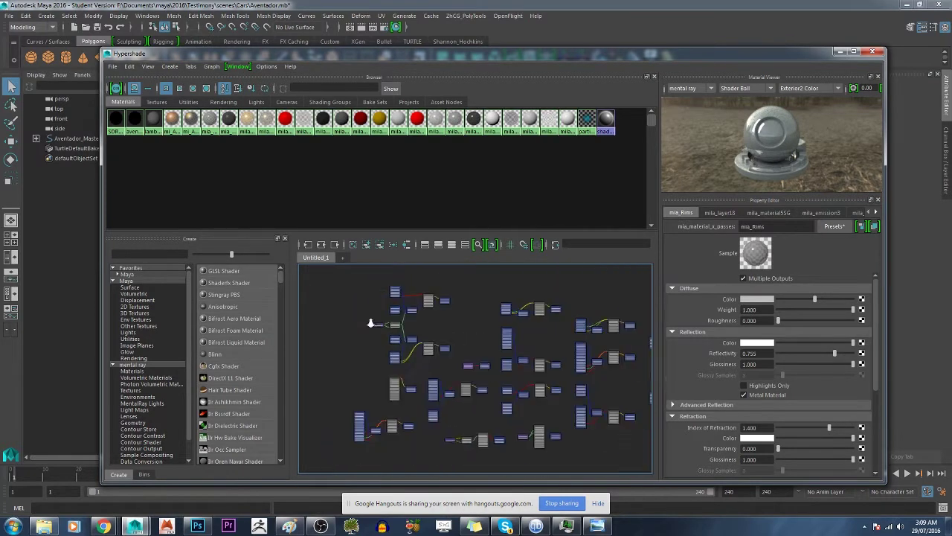
scroll(432, 349, "down", 2)
scroll(427, 340, "down", 2)
scroll(426, 340, "up", 1)
scroll(431, 338, "down", 1)
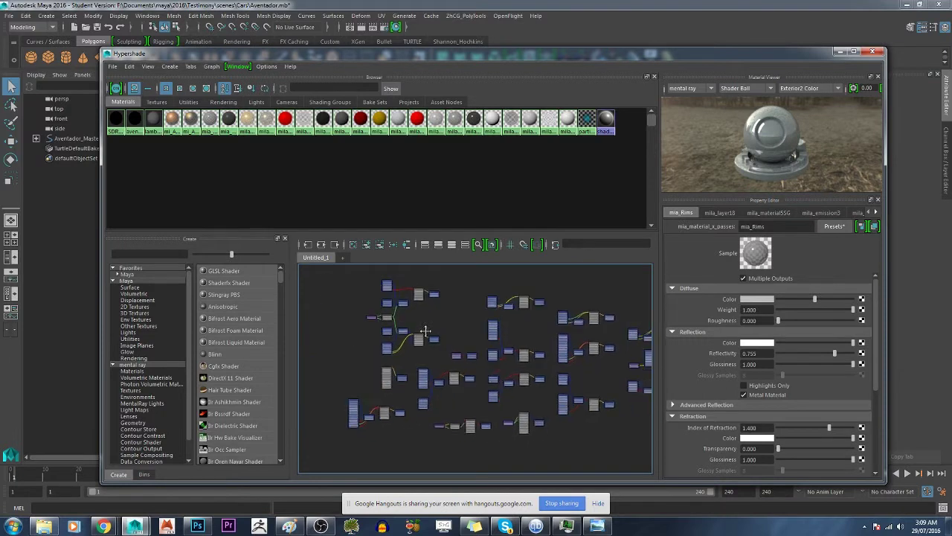
scroll(431, 335, "up", 1)
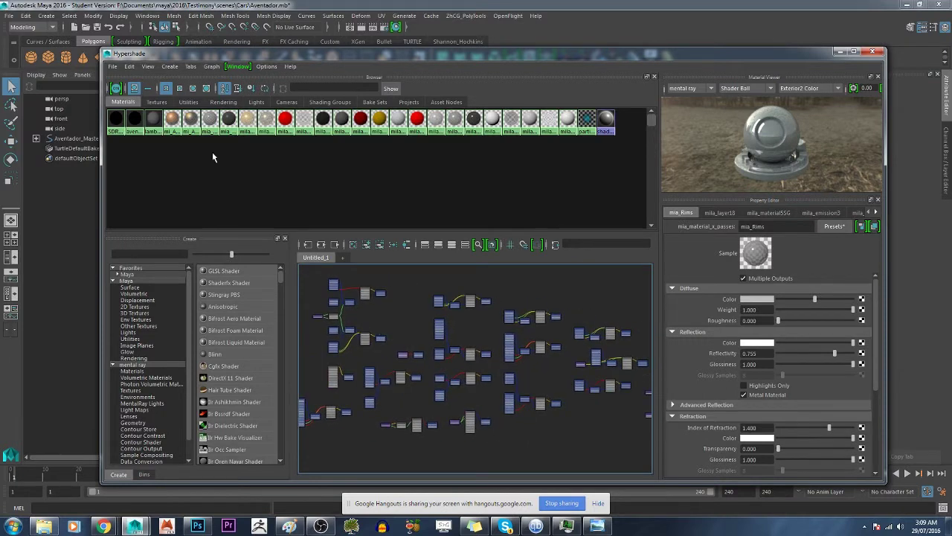
Step: Dismiss the Hypershade import/export options, reposition its window, and bring Photoshop forward
left_click(113, 66)
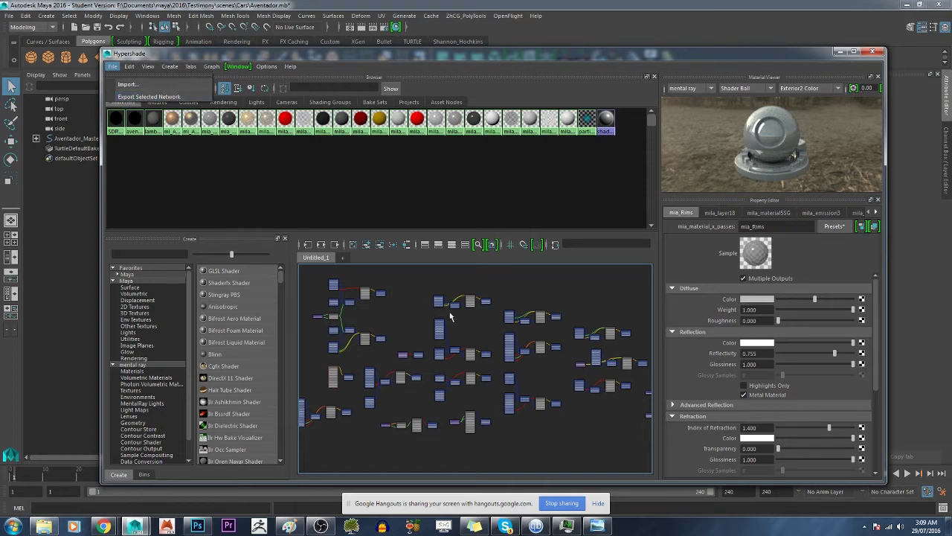
left_click(450, 316)
scroll(451, 316, "down", 4)
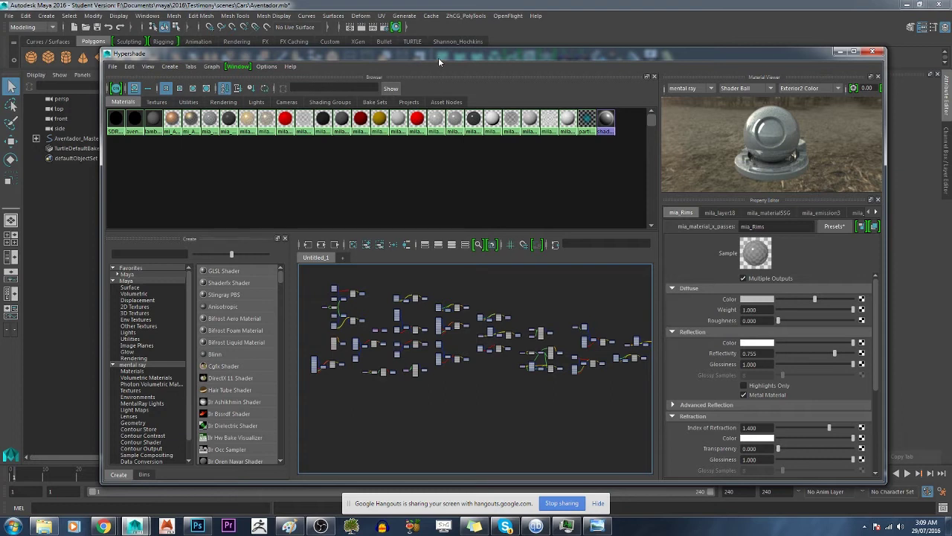
mouse_move(438, 57)
left_mouse_down()
mouse_move(45, 136)
mouse_move(19, 130)
mouse_move(425, 62)
left_mouse_up()
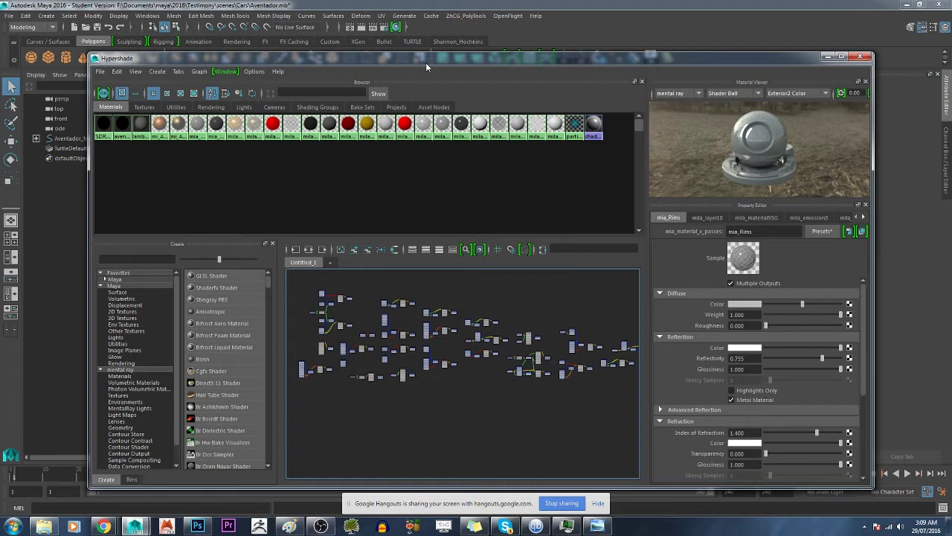
left_click_drag(425, 63, 432, 53)
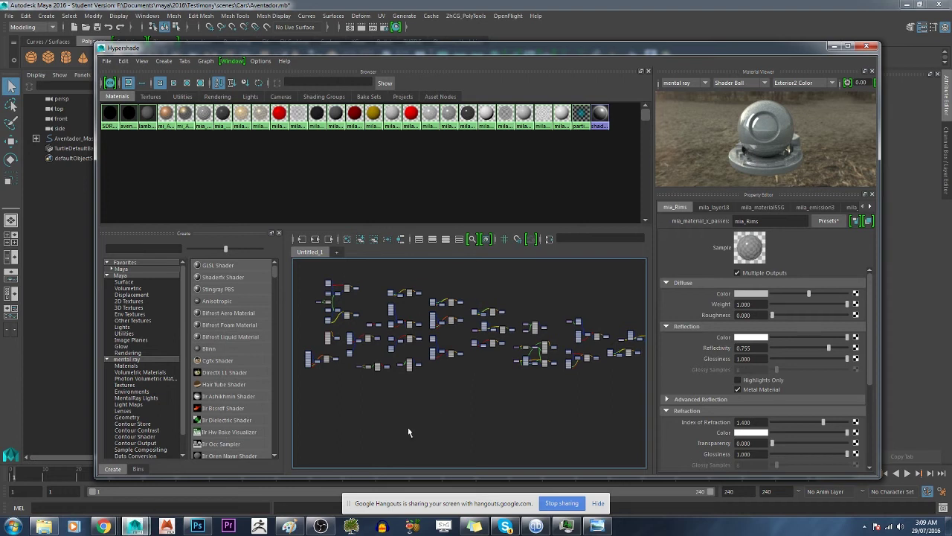
left_click(197, 527)
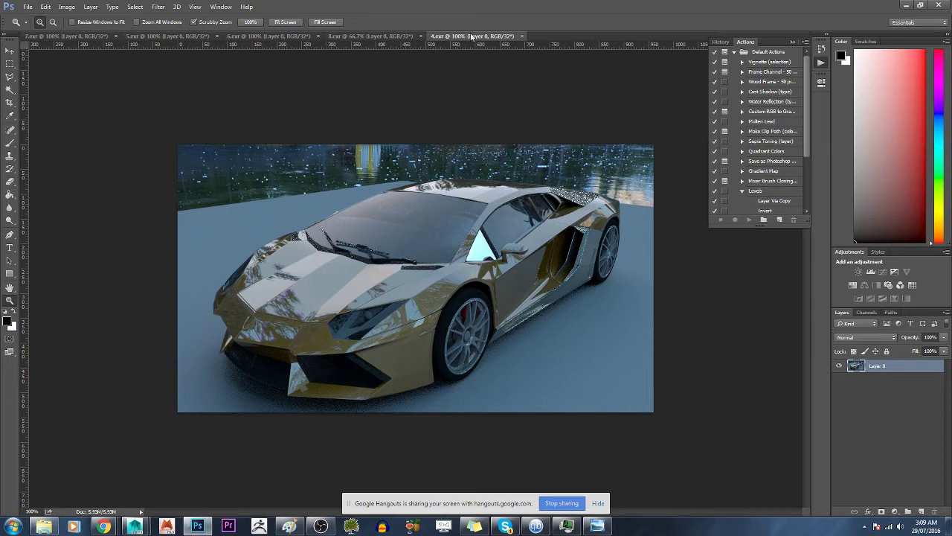
Step: Zoom around the side-window render, then inspect the rear wheel edge in 7.exr
left_click(478, 264)
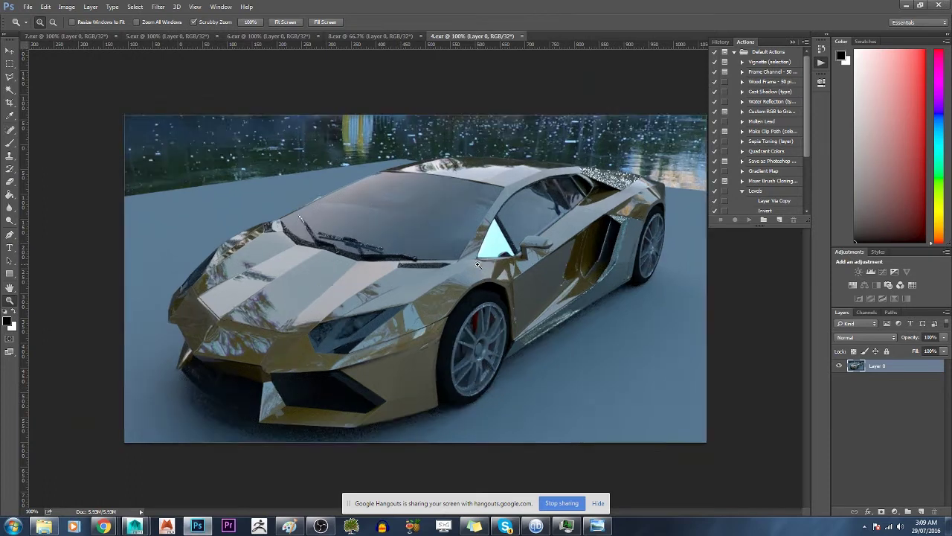
mouse_move(511, 251)
left_mouse_down()
mouse_move(488, 262)
mouse_move(595, 289)
mouse_move(489, 275)
left_mouse_up()
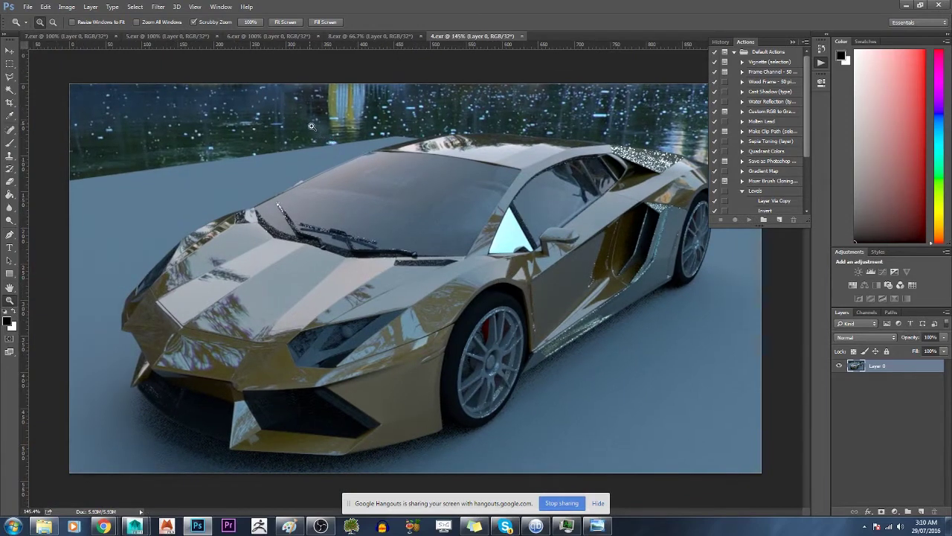
key("ctrl+Tab")
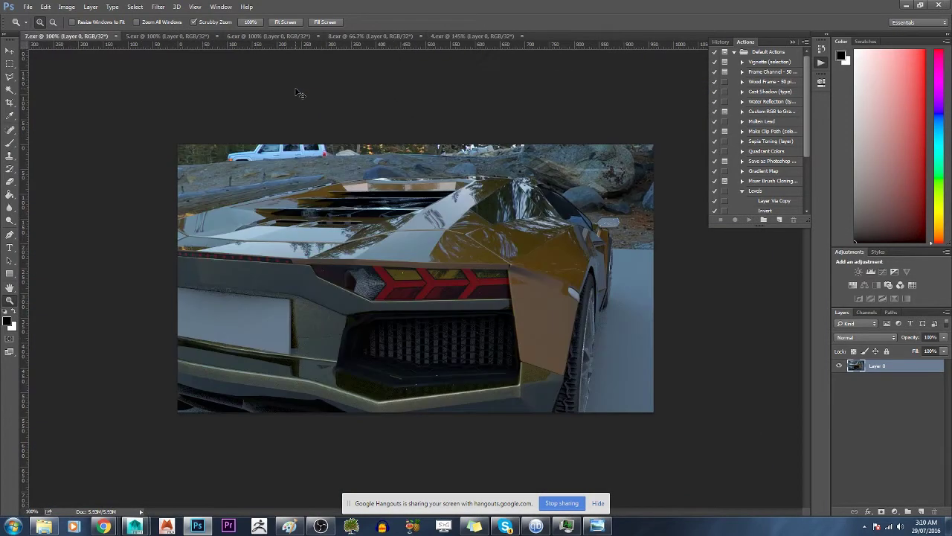
left_click_drag(440, 239, 447, 260)
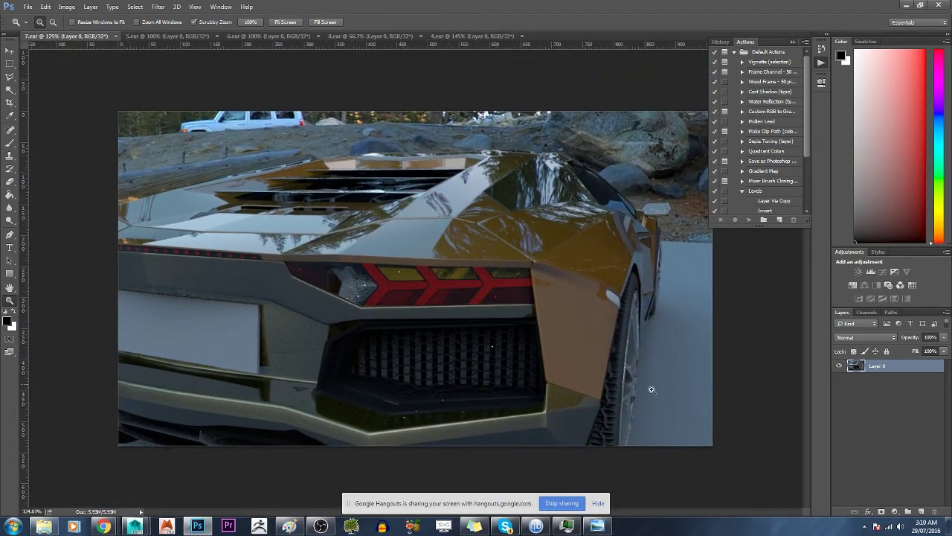
mouse_move(647, 391)
left_mouse_down()
mouse_move(704, 416)
mouse_move(688, 406)
left_mouse_up()
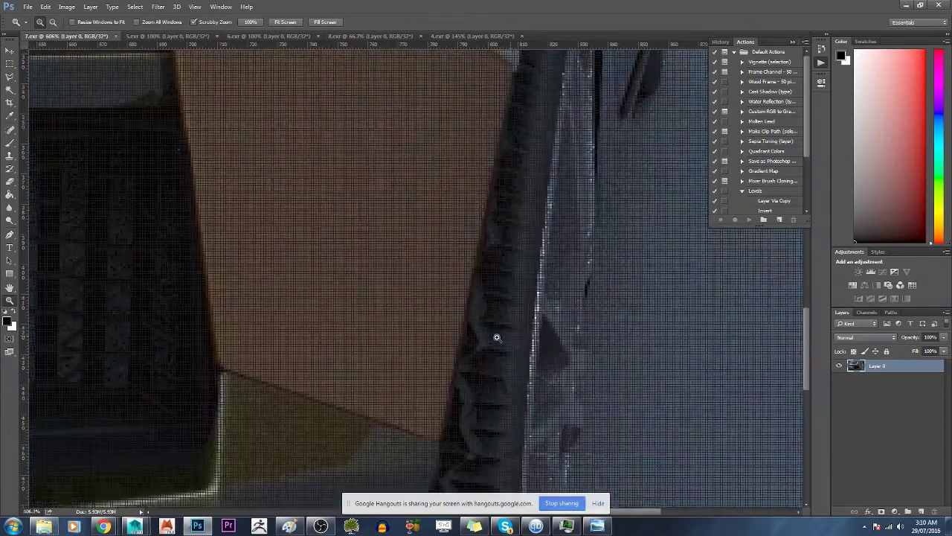
left_click_drag(514, 337, 491, 339)
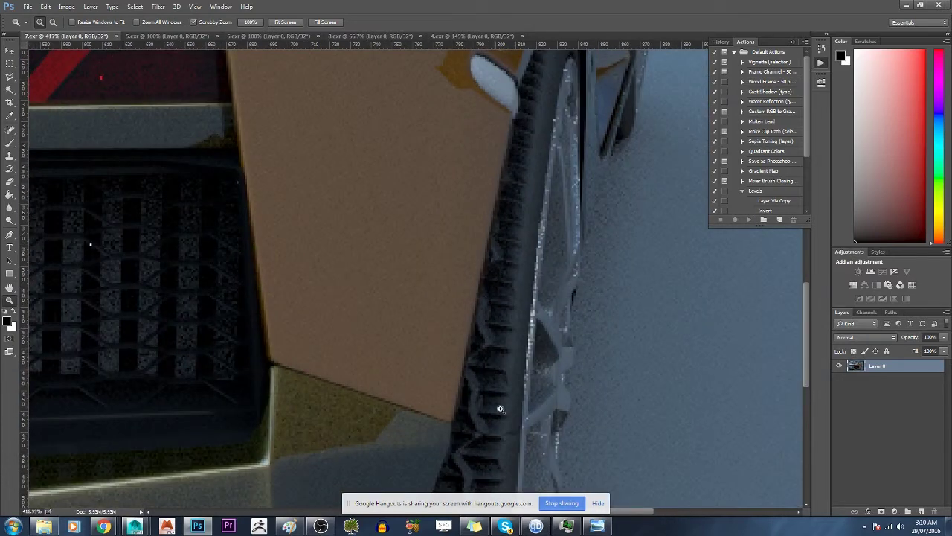
mouse_move(504, 380)
left_mouse_down()
mouse_move(502, 392)
mouse_move(447, 372)
left_mouse_up()
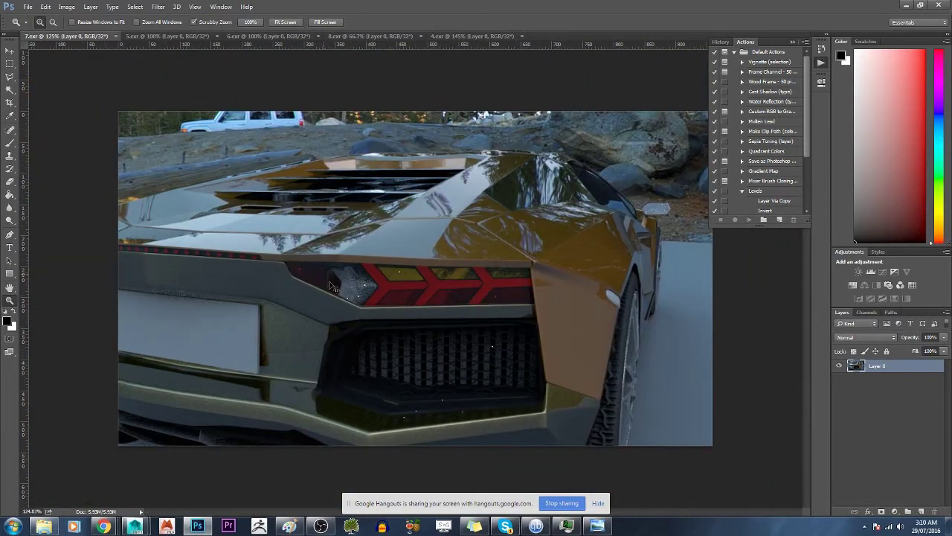
Step: Zoom closer on the side window, then magnify the rear spoiler in 7.exr
key("ctrl+Tab")
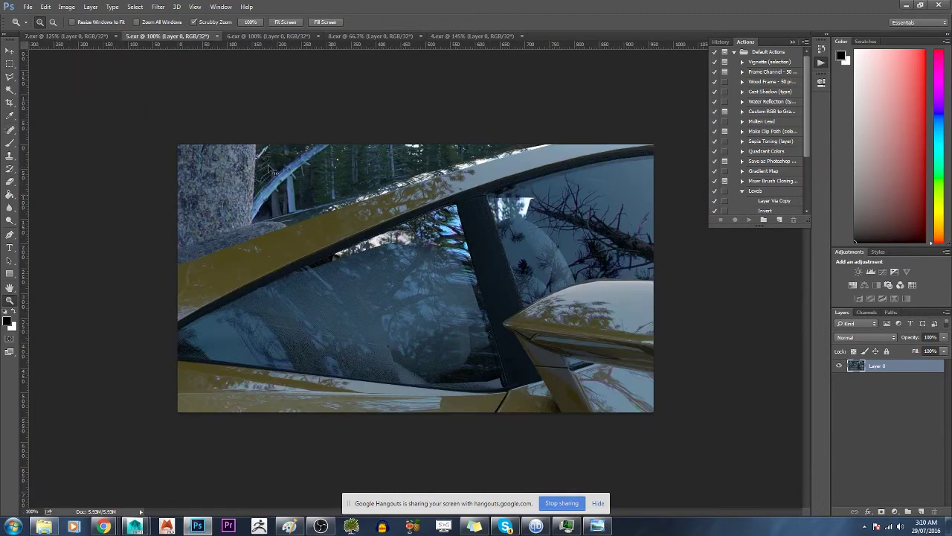
left_click_drag(402, 244, 400, 275)
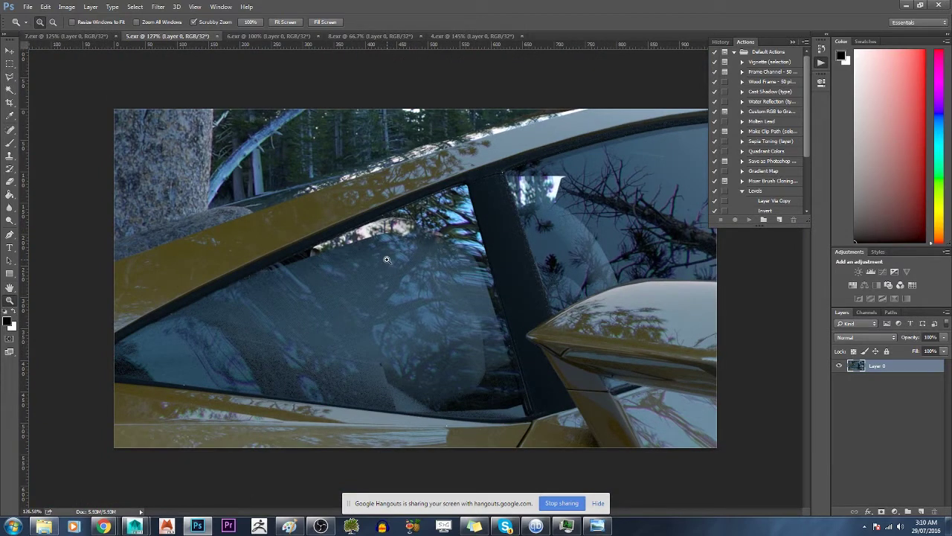
key("ctrl+shift+Tab")
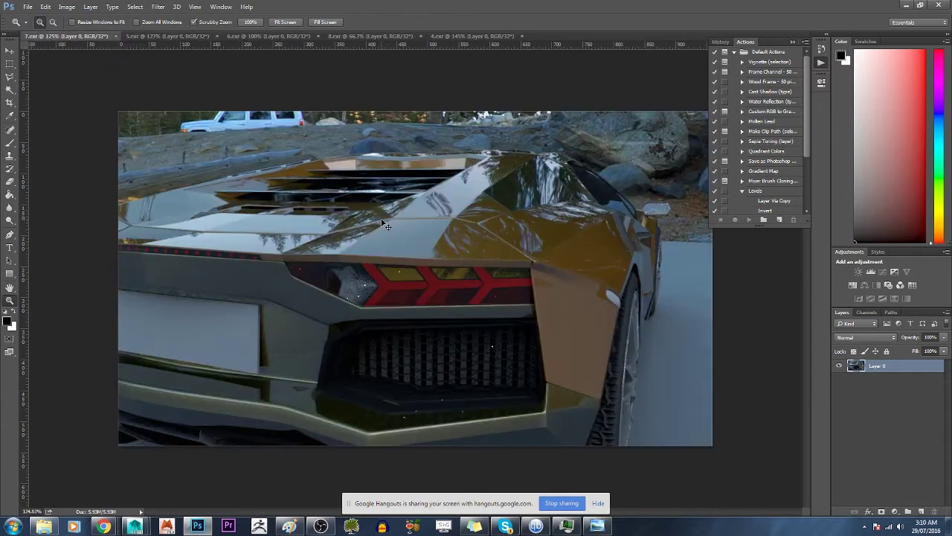
mouse_move(618, 386)
left_mouse_down()
mouse_move(669, 401)
mouse_move(629, 404)
left_mouse_up()
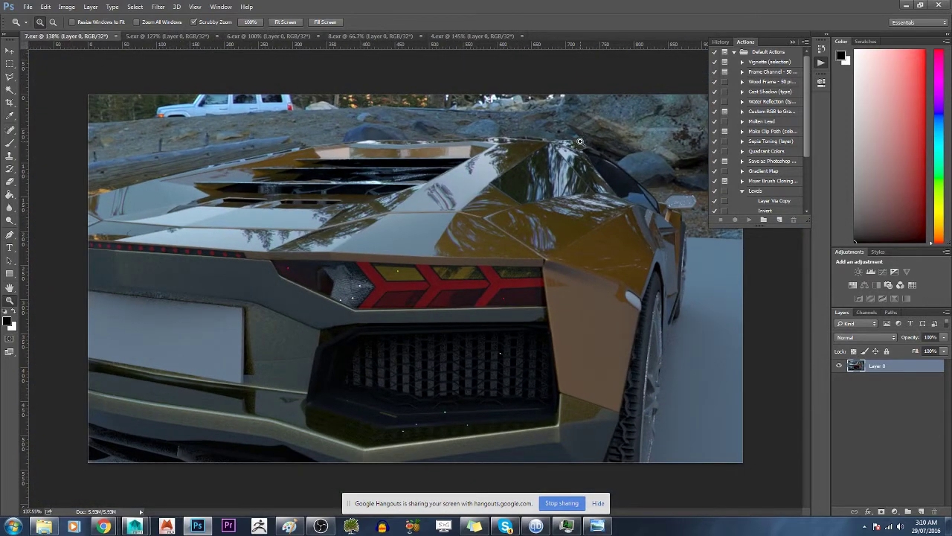
mouse_move(583, 143)
left_mouse_down()
mouse_move(520, 195)
mouse_move(476, 194)
left_mouse_up()
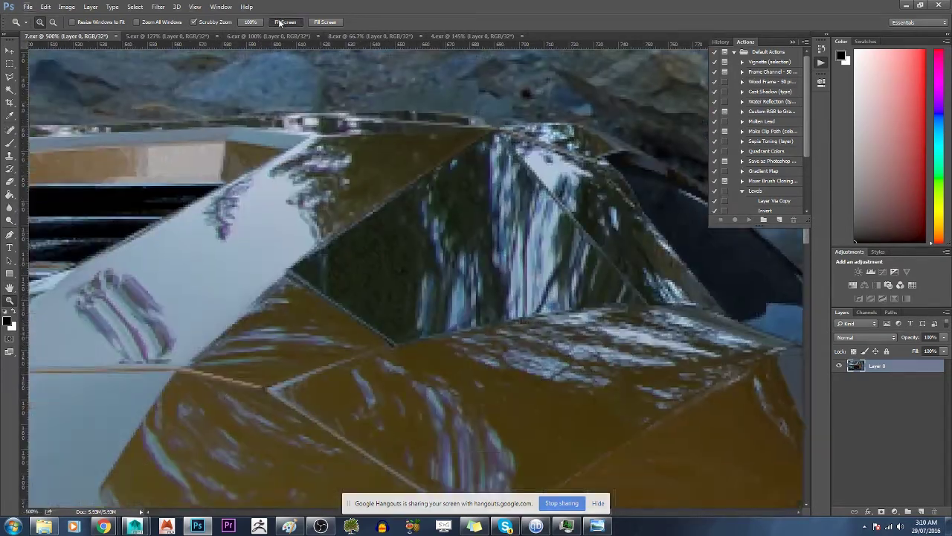
Step: Fit 7.exr to screen, then review the 5.exr, 6.exr and 8.exr renders
left_click(288, 22)
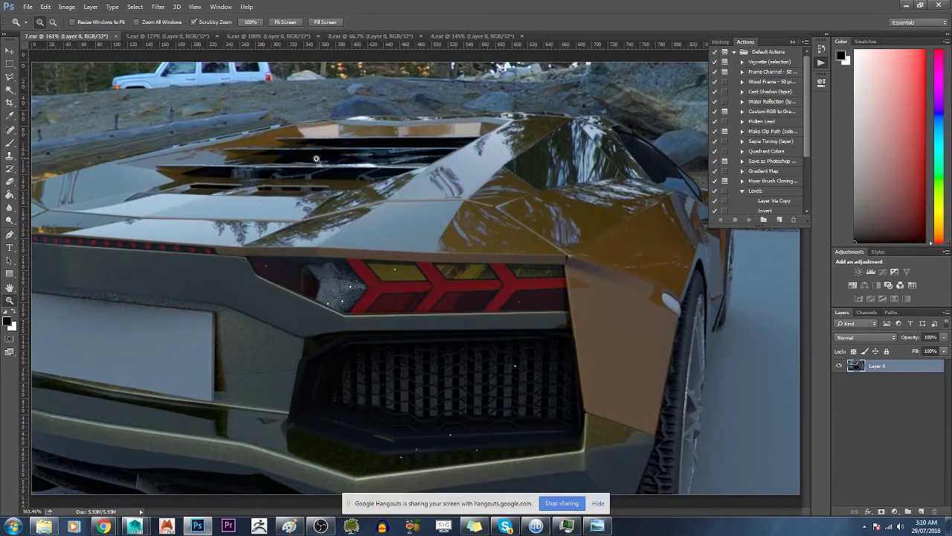
left_click_drag(316, 158, 305, 162)
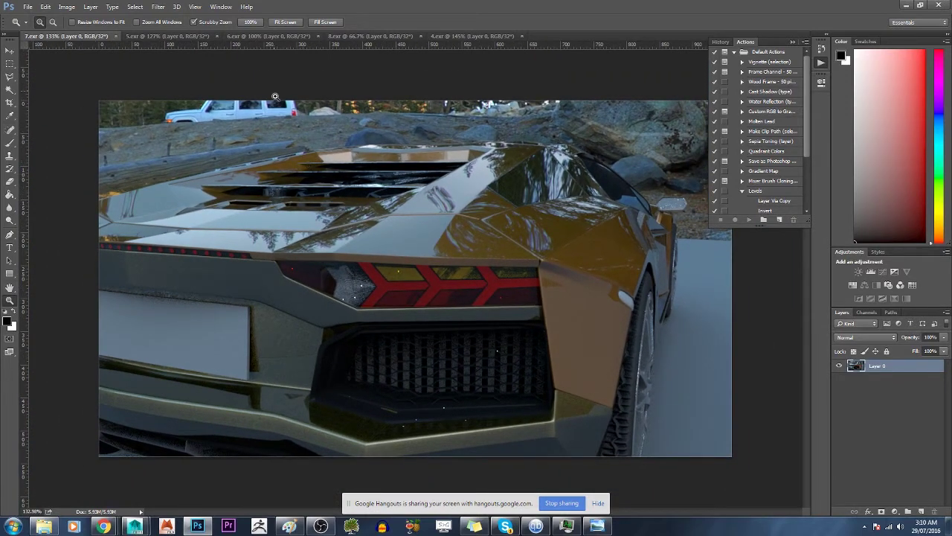
left_click(185, 36)
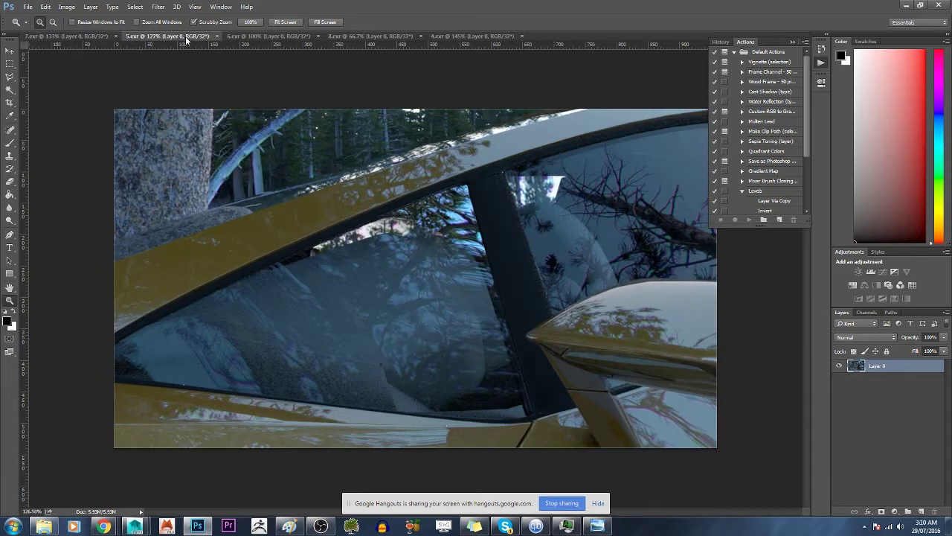
left_click(247, 36)
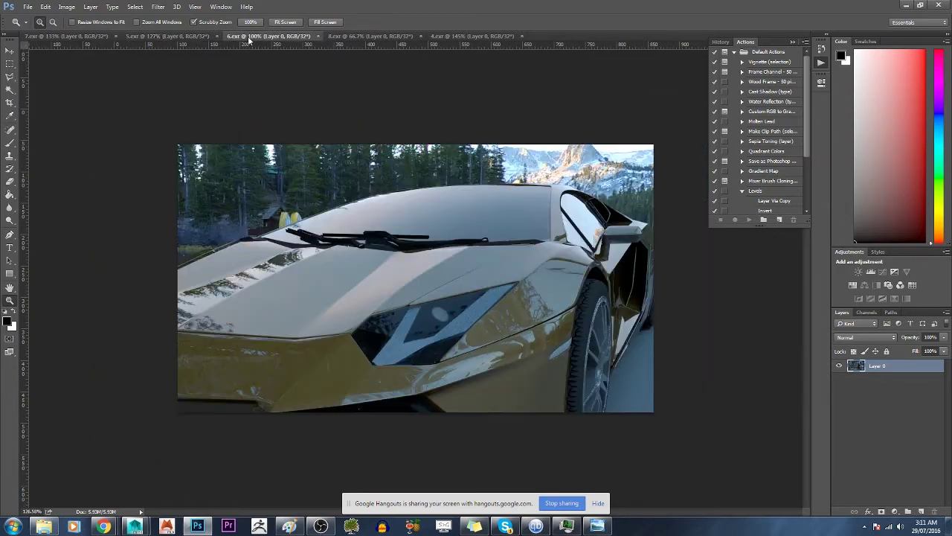
left_click(348, 35)
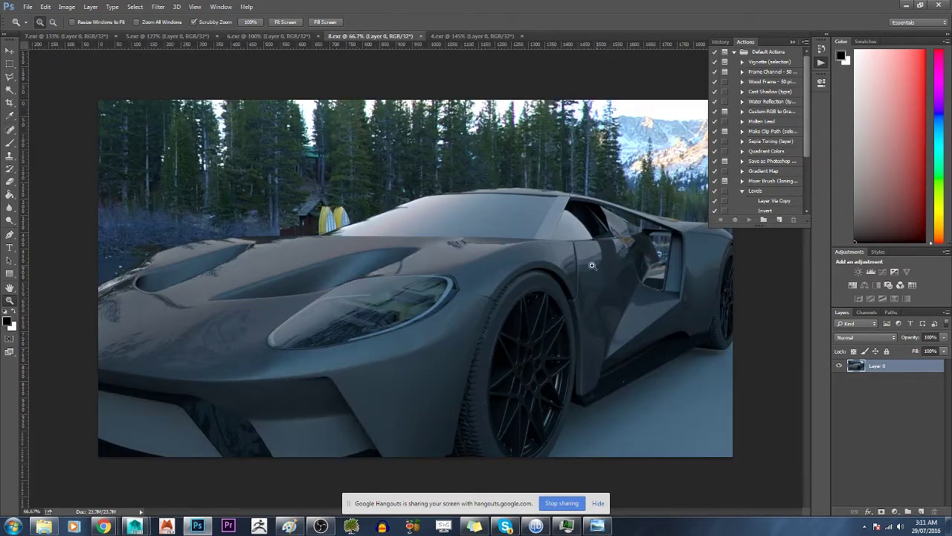
left_click_drag(658, 261, 676, 292)
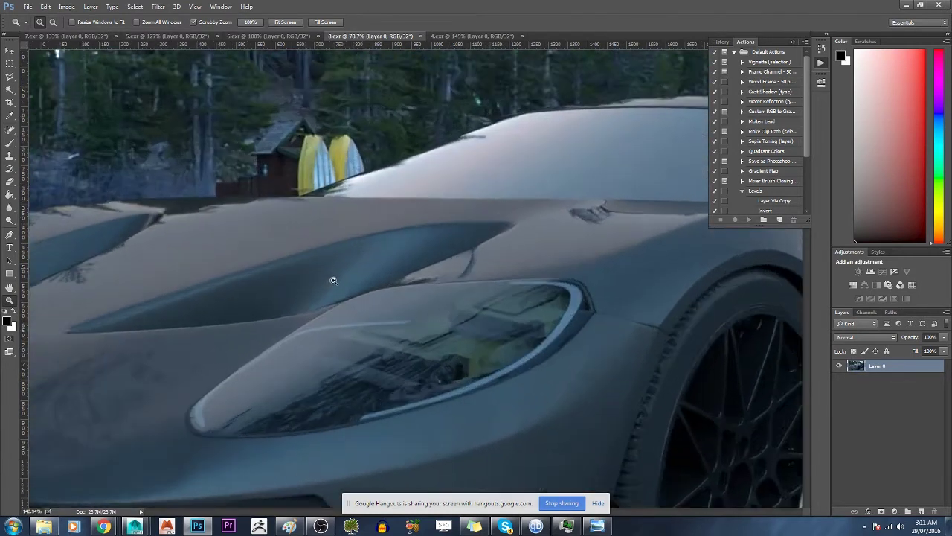
left_click_drag(312, 270, 335, 288)
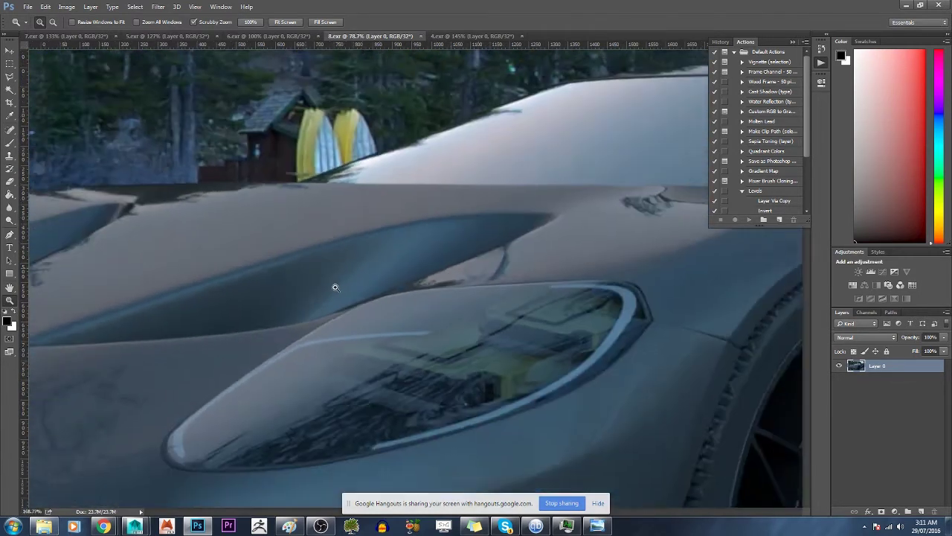
left_click(335, 287)
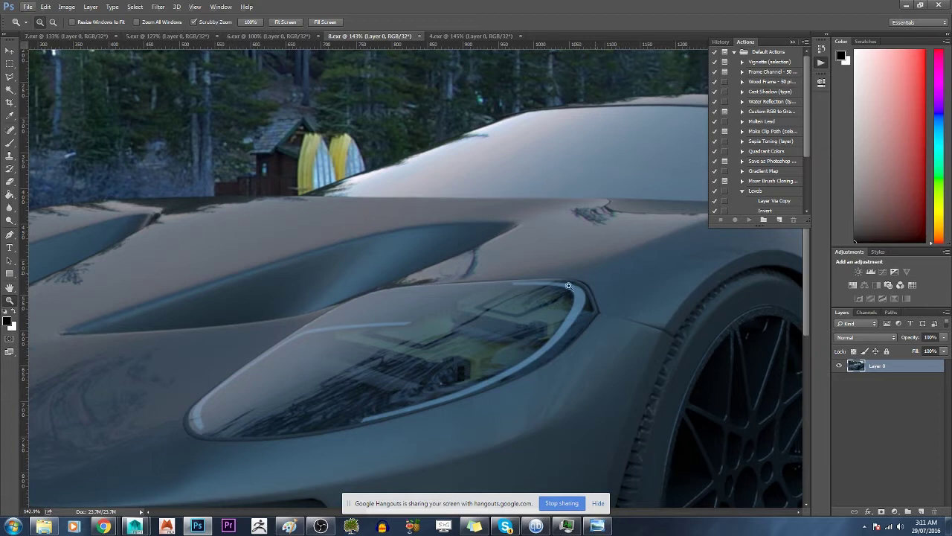
mouse_move(651, 294)
left_mouse_down()
mouse_move(619, 294)
mouse_move(688, 256)
left_mouse_up()
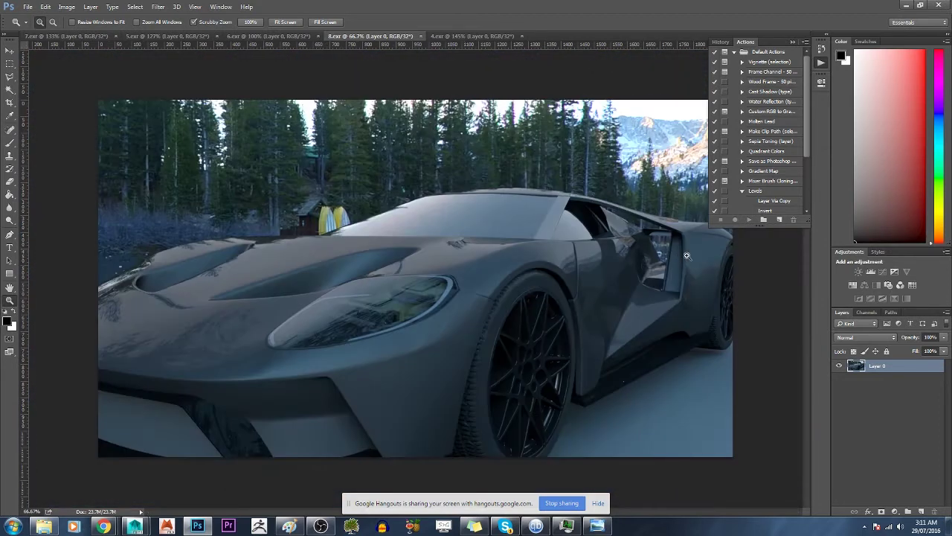
mouse_move(576, 232)
left_mouse_down()
mouse_move(631, 269)
mouse_move(583, 276)
left_mouse_up()
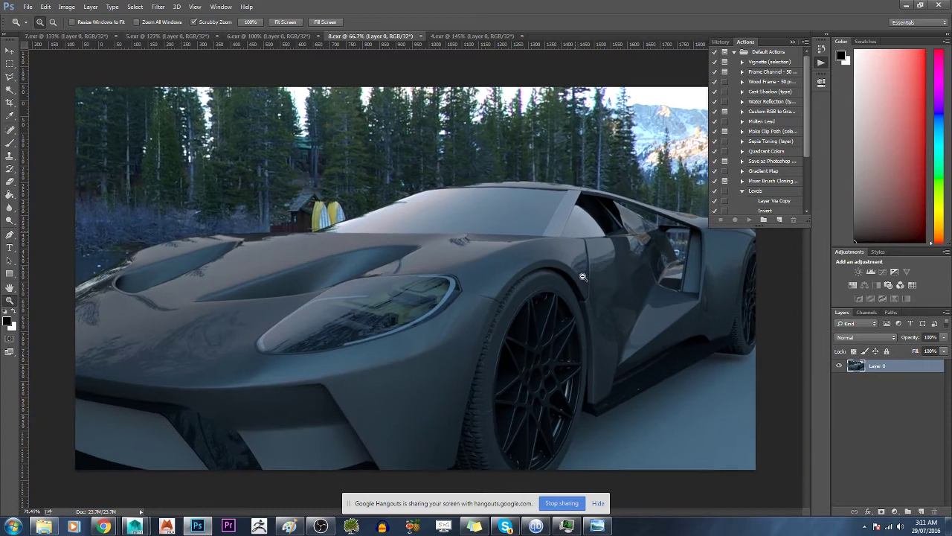
mouse_move(583, 276)
left_mouse_down()
mouse_move(631, 294)
mouse_move(595, 293)
mouse_move(605, 293)
left_mouse_up()
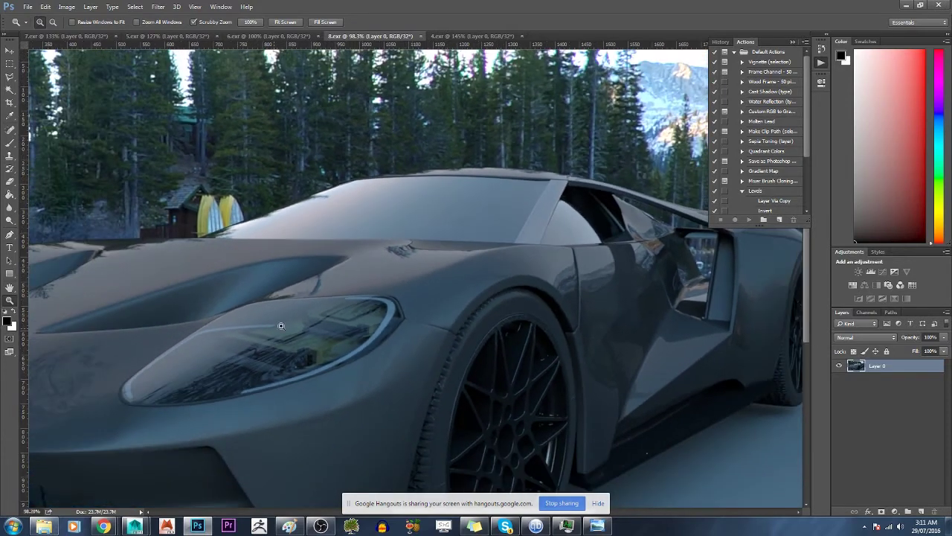
left_click_drag(248, 340, 305, 360)
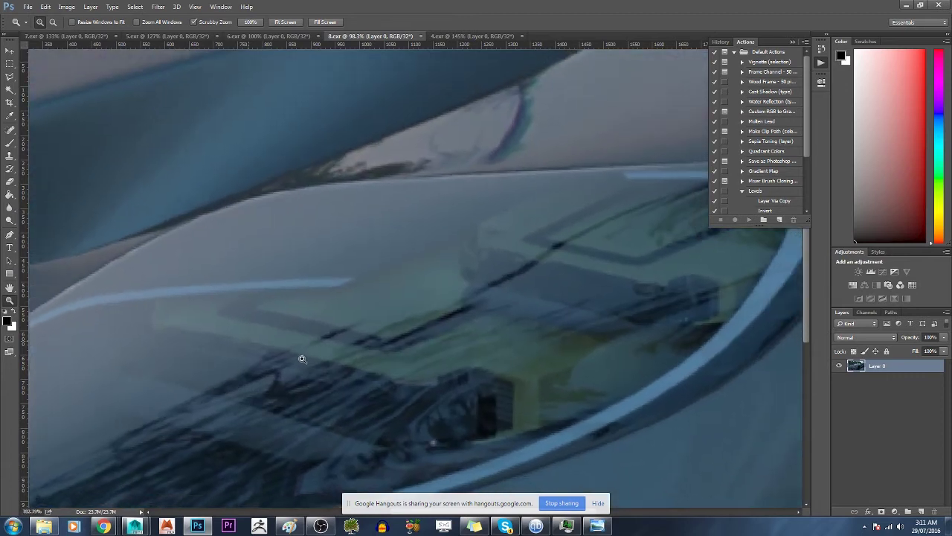
left_click_drag(305, 360, 245, 348)
mouse_move(521, 382)
left_mouse_down()
mouse_move(570, 413)
mouse_move(521, 402)
left_mouse_up()
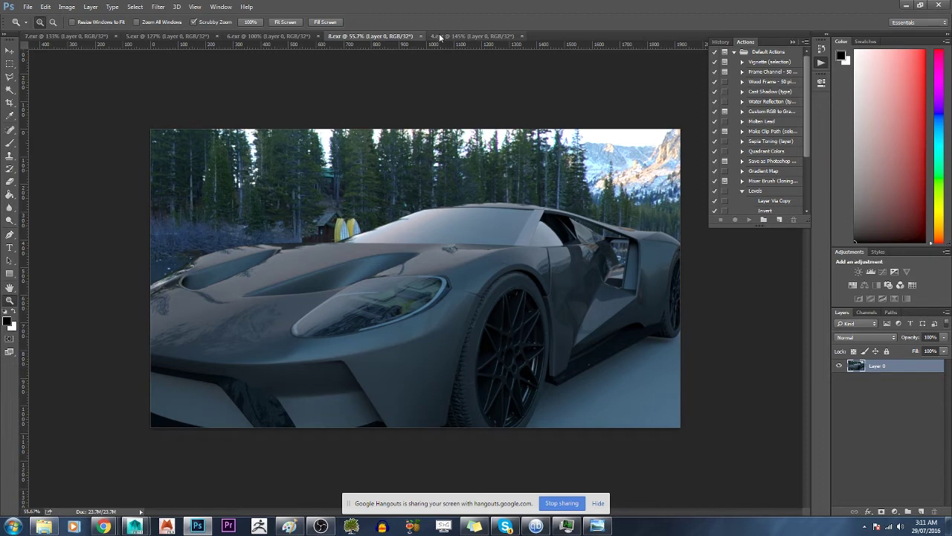
scroll(566, 147, "up", 3)
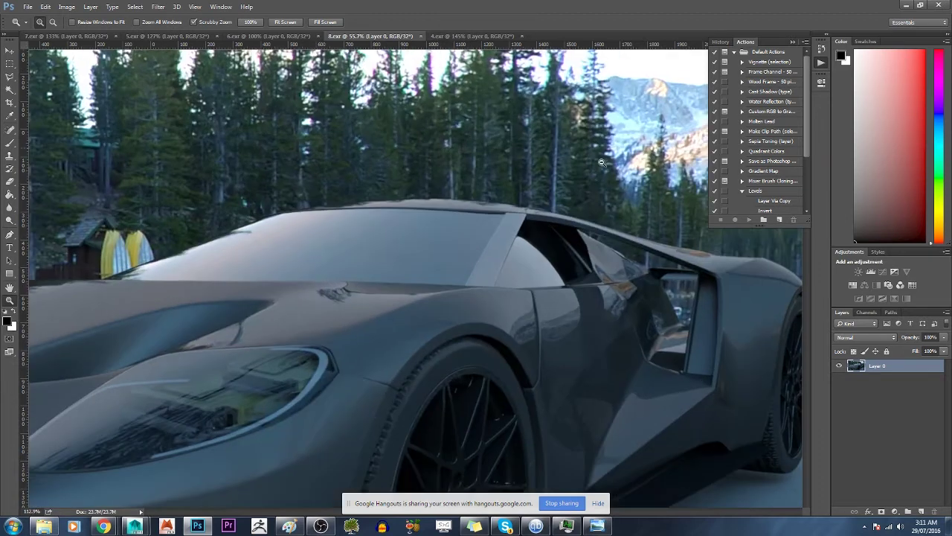
Step: Zoom in on 8.exr's background trees, then the hood and headlight
left_click_drag(602, 162, 599, 200)
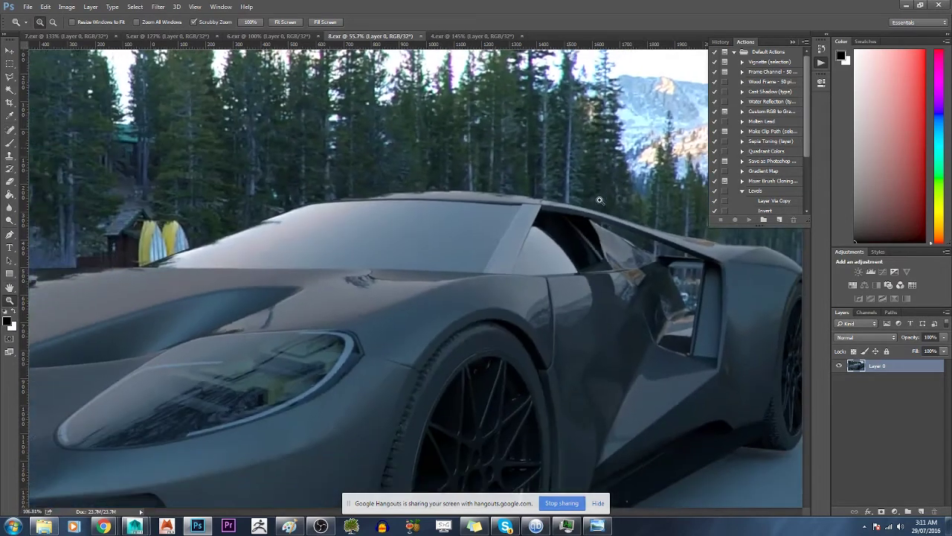
scroll(600, 200, "down", 3)
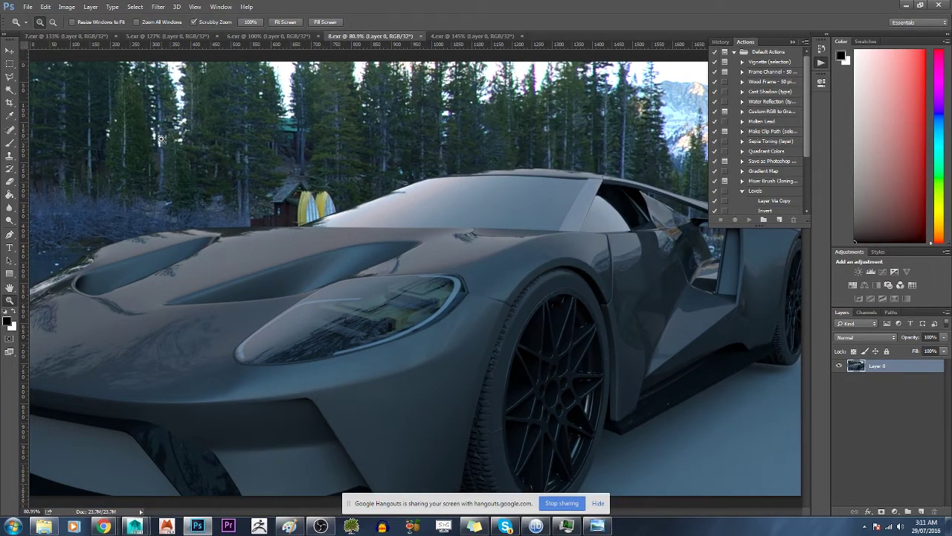
left_click(208, 149)
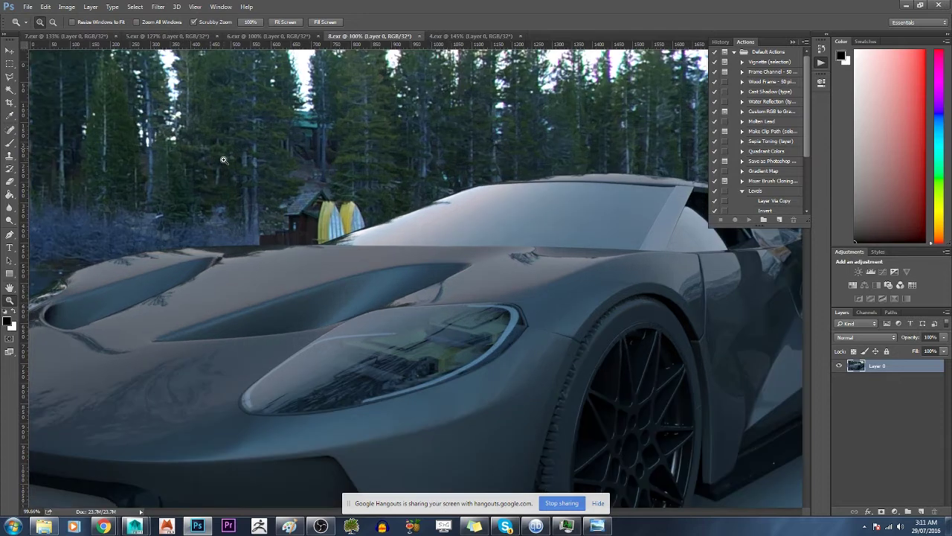
left_click(268, 249)
mouse_move(313, 283)
left_mouse_down()
mouse_move(332, 302)
mouse_move(305, 301)
left_mouse_up()
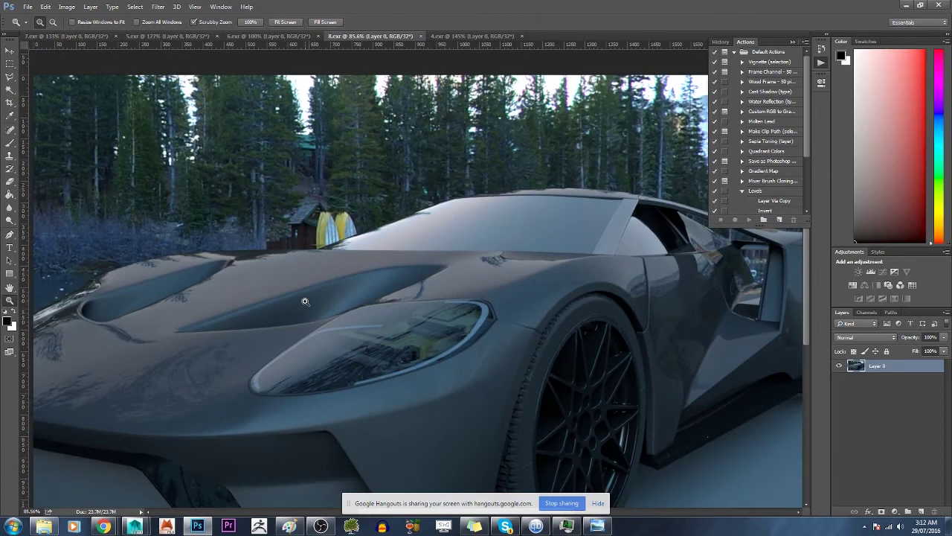
mouse_move(312, 299)
left_mouse_down()
mouse_move(408, 311)
mouse_move(392, 310)
left_mouse_up()
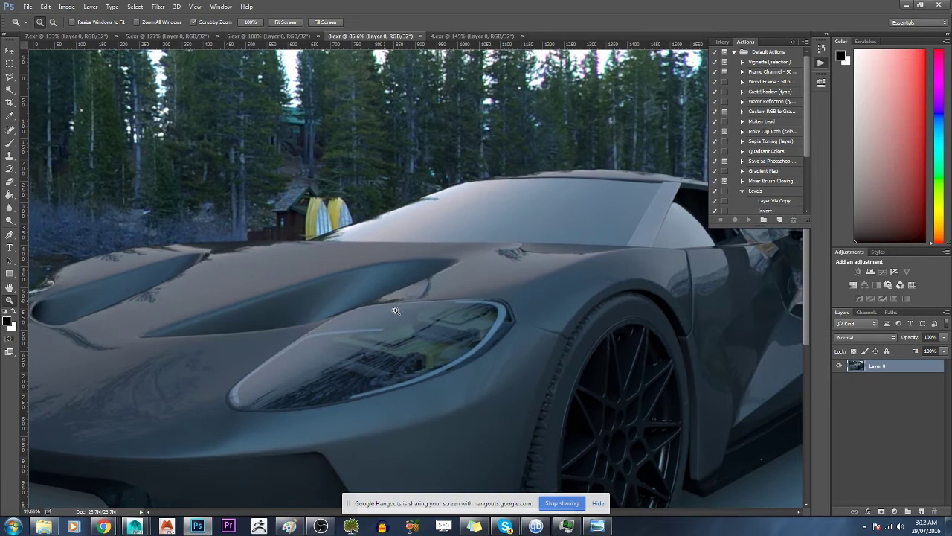
mouse_move(392, 311)
left_mouse_down()
mouse_move(487, 335)
mouse_move(448, 338)
left_mouse_up()
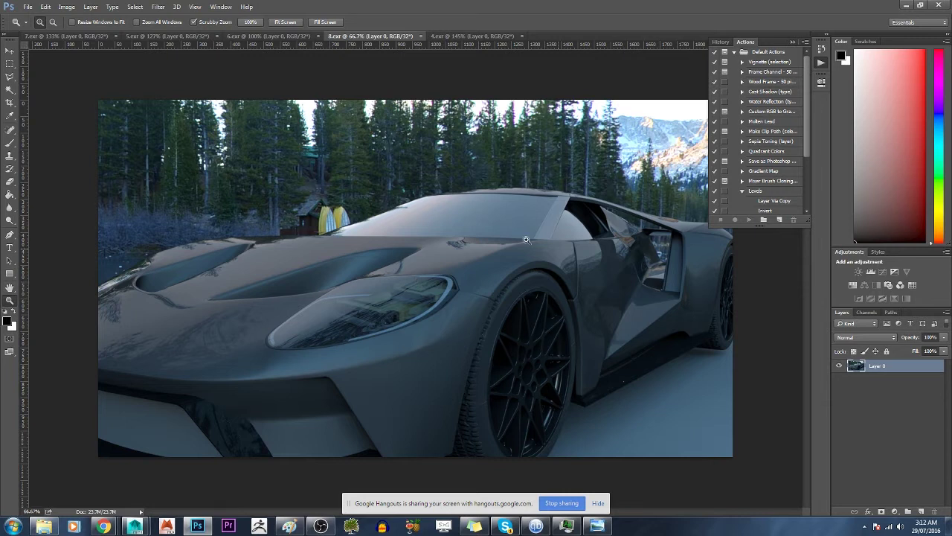
Step: Magnify the rear fender, then the front fender and headlight area
mouse_move(592, 265)
left_mouse_down()
mouse_move(658, 335)
mouse_move(605, 334)
left_mouse_up()
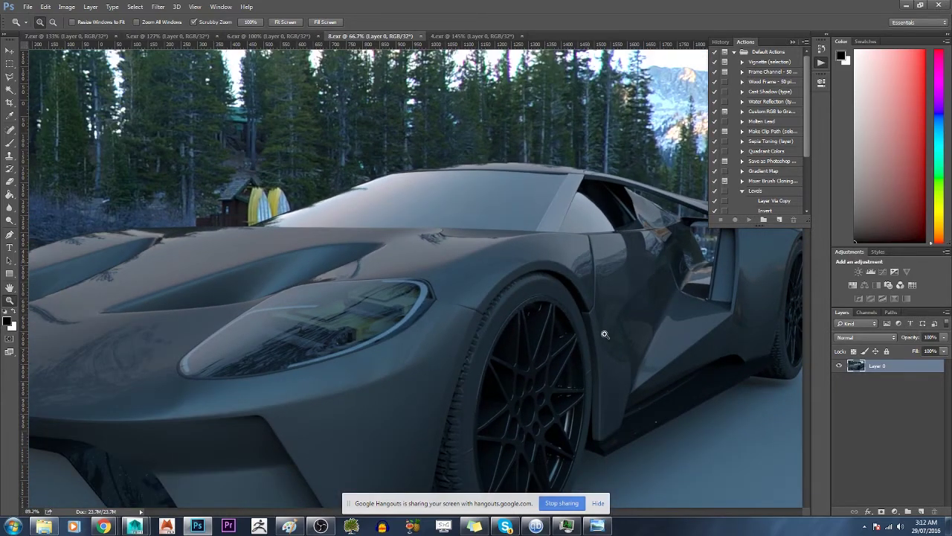
left_click_drag(605, 335, 616, 341)
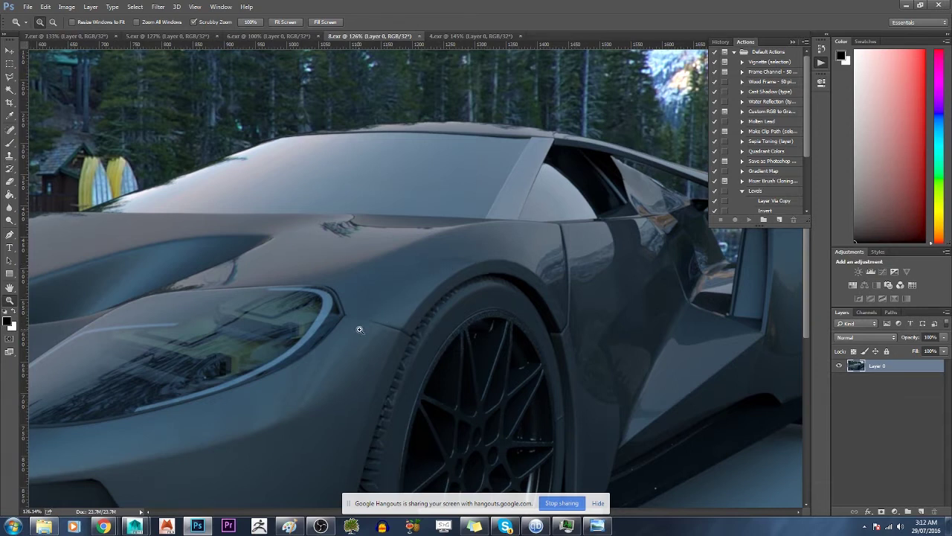
mouse_move(361, 329)
left_mouse_down()
mouse_move(385, 335)
mouse_move(366, 349)
left_mouse_up()
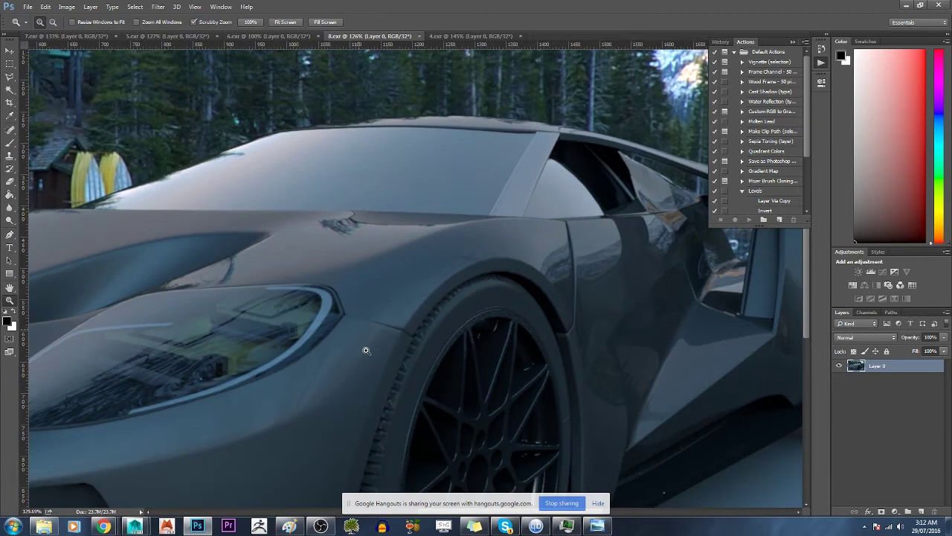
left_click_drag(366, 350, 386, 350)
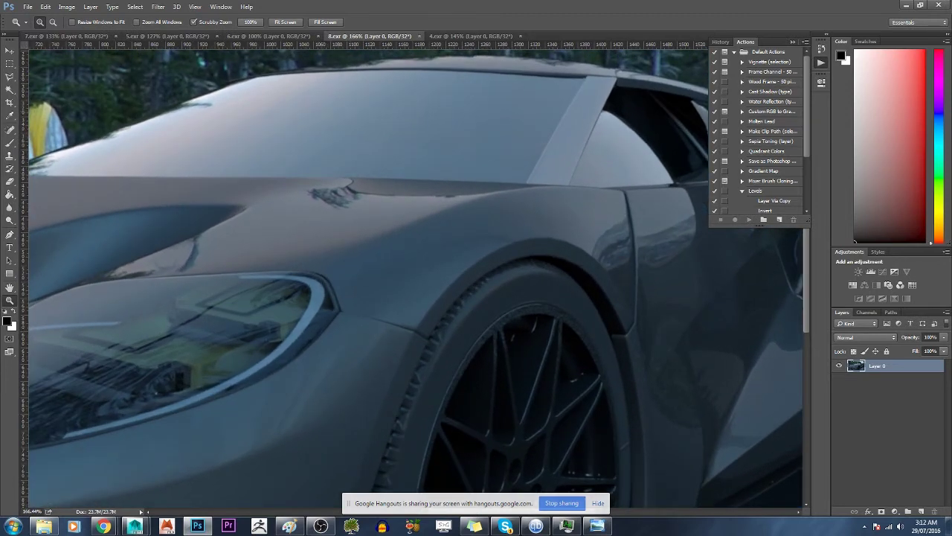
key("alt+Tab")
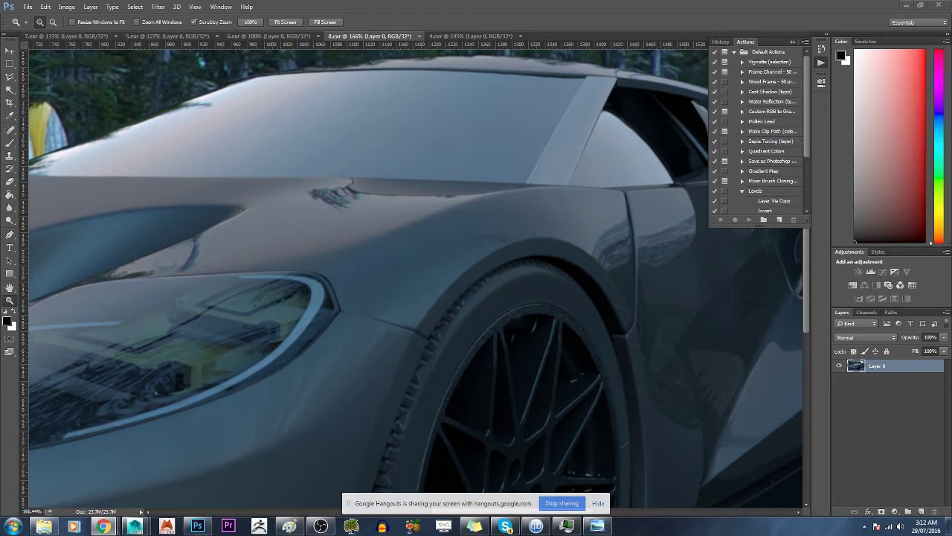
mouse_move(528, 269)
left_mouse_down()
mouse_move(567, 274)
mouse_move(367, 268)
mouse_move(414, 286)
left_mouse_up()
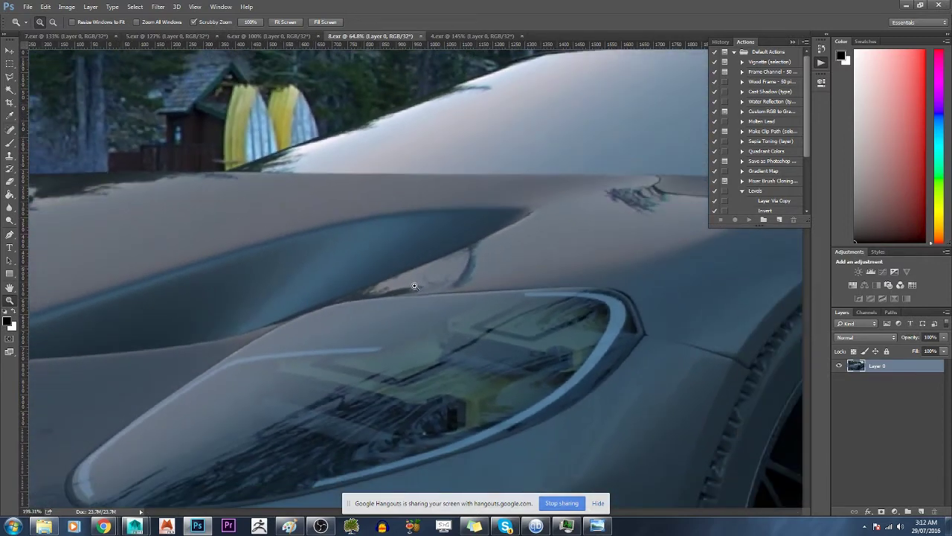
Step: Zoom repeatedly into the bonnet and headlight to inspect its reflections
key("alt+Tab")
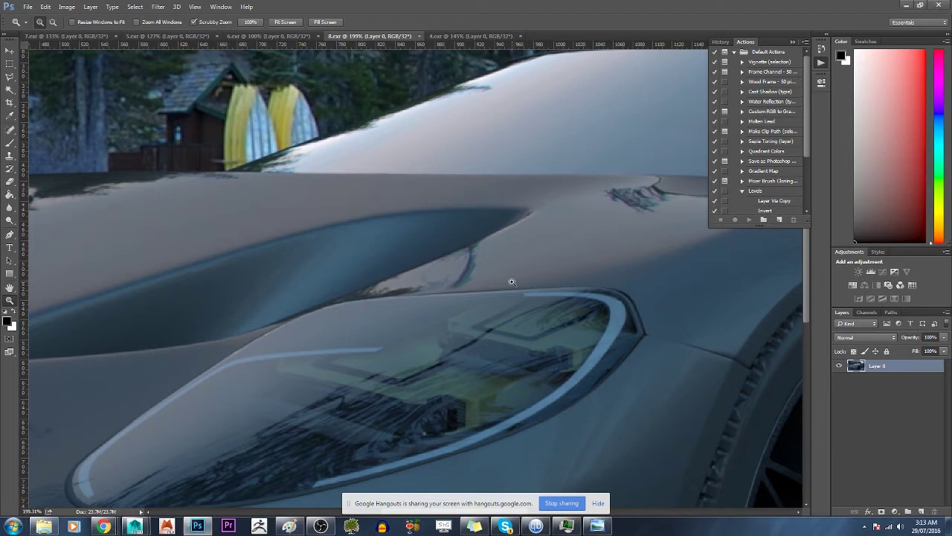
mouse_move(512, 282)
left_mouse_down()
mouse_move(446, 297)
mouse_move(458, 316)
left_mouse_up()
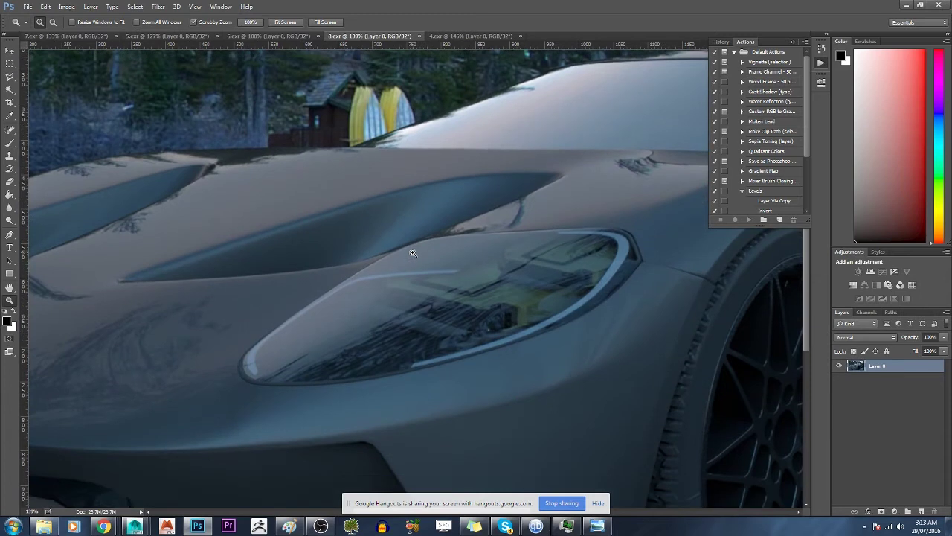
left_click_drag(414, 253, 414, 253)
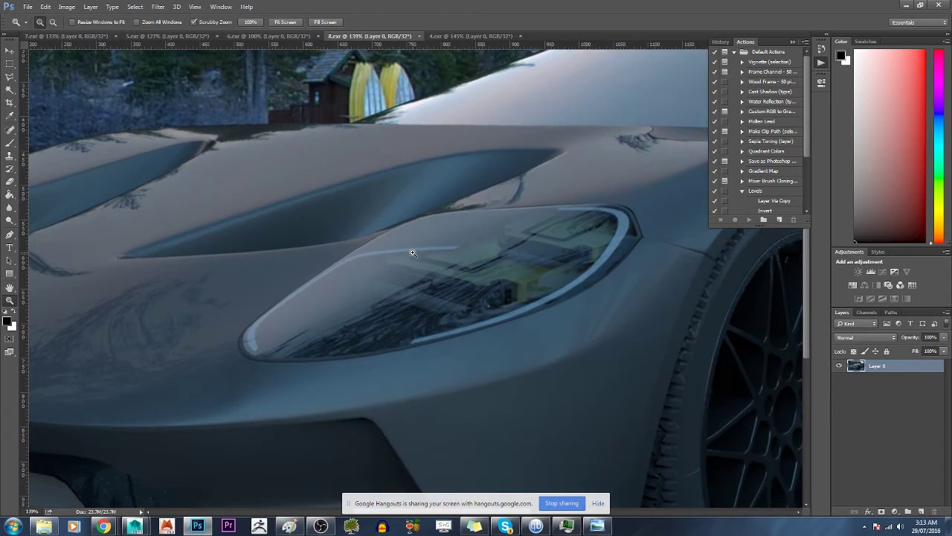
scroll(414, 253, "up", 2)
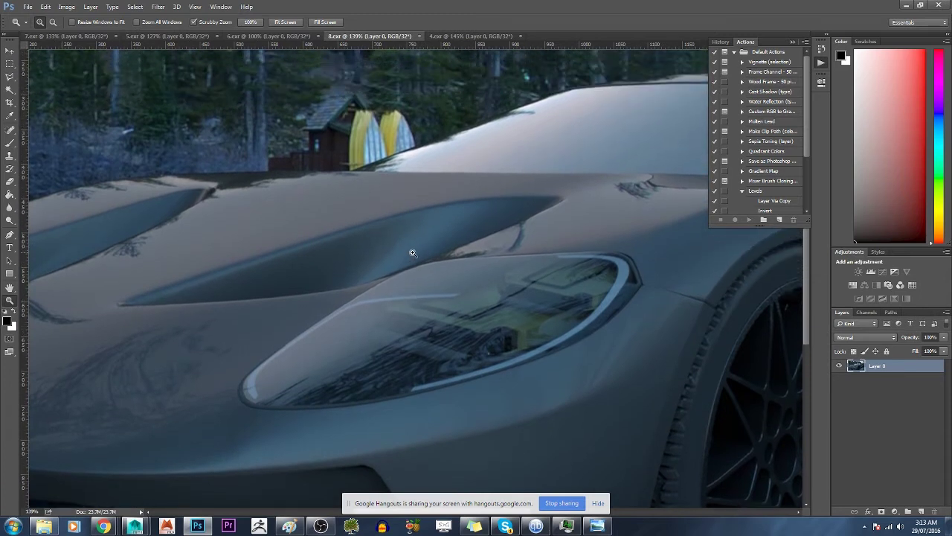
scroll(413, 253, "down", 2)
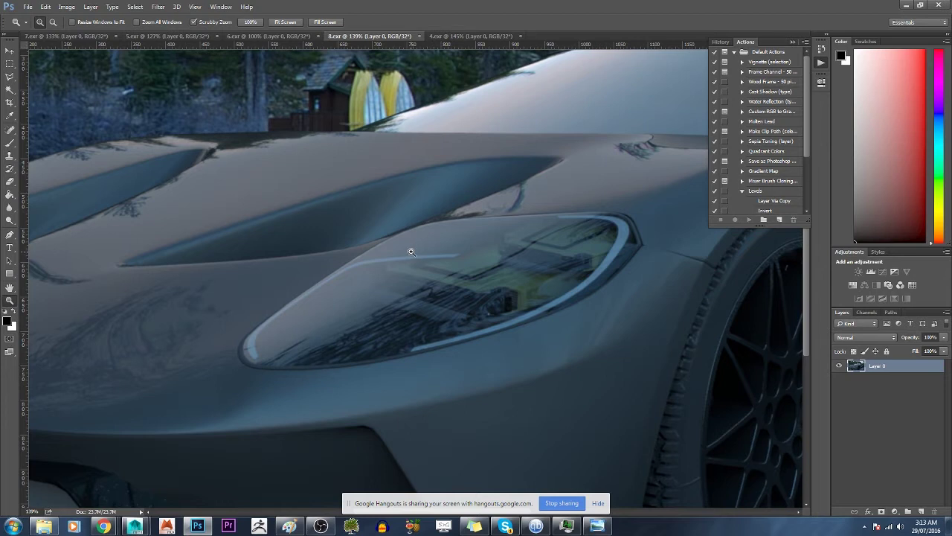
mouse_move(402, 250)
left_mouse_down()
mouse_move(421, 260)
mouse_move(407, 263)
mouse_move(503, 274)
mouse_move(520, 247)
mouse_move(466, 262)
left_mouse_up()
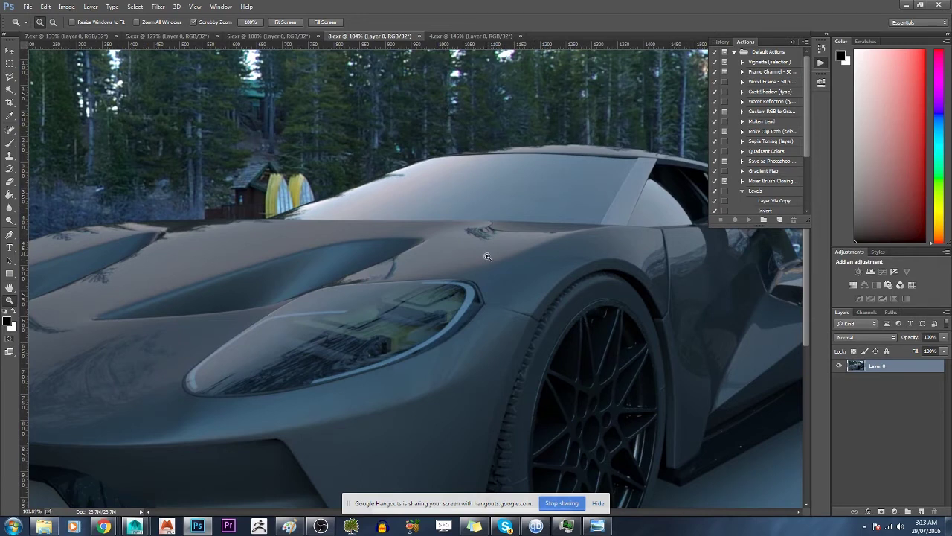
left_click_drag(487, 256, 488, 261)
mouse_move(364, 319)
left_mouse_down()
mouse_move(383, 321)
mouse_move(524, 254)
left_mouse_up()
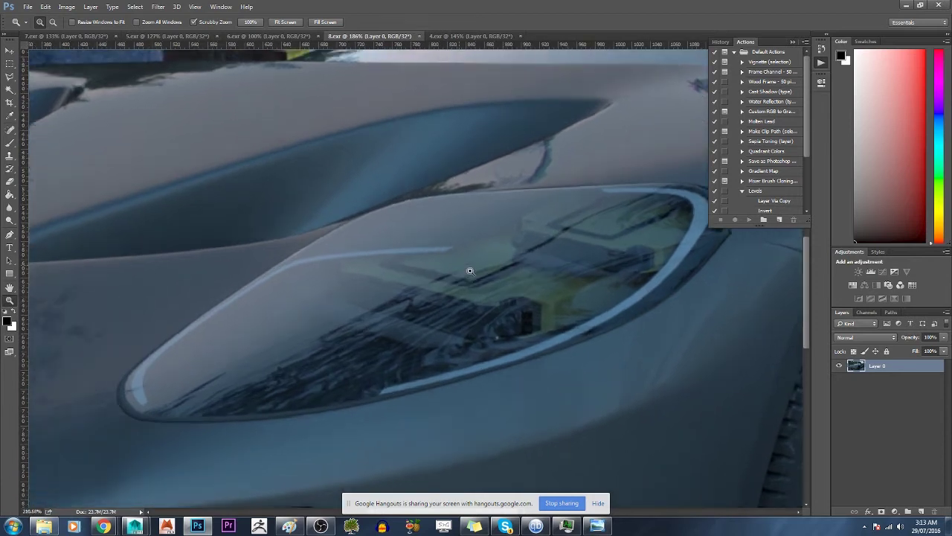
mouse_move(468, 269)
left_mouse_down()
mouse_move(516, 274)
mouse_move(465, 267)
left_mouse_up()
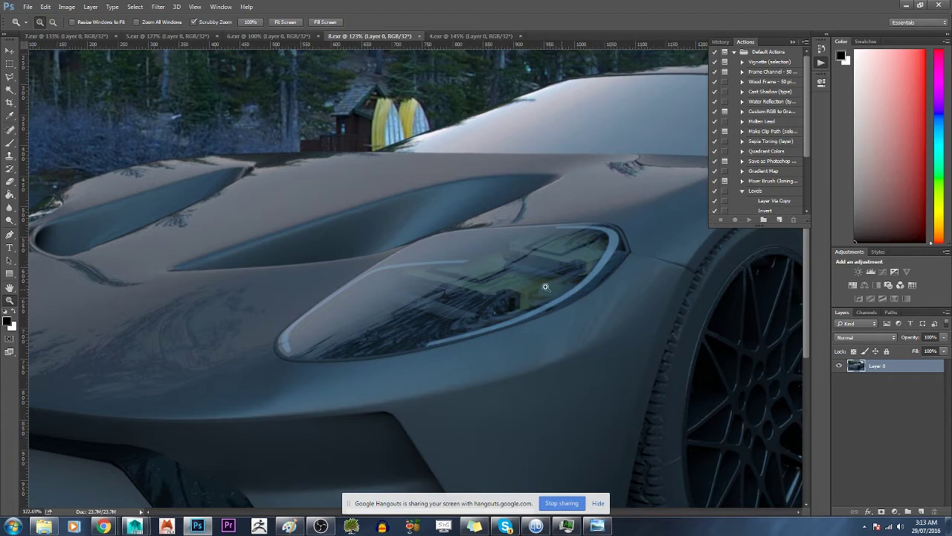
Step: Re-zoom tightly on the headlight, then zoom out to show the whole render
mouse_move(545, 287)
left_mouse_down()
mouse_move(594, 302)
mouse_move(526, 292)
left_mouse_up()
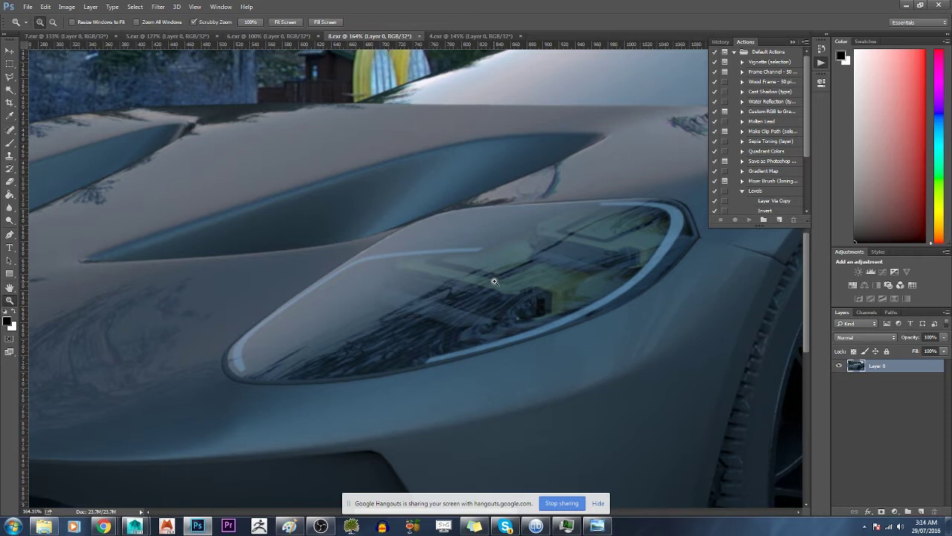
mouse_move(485, 281)
left_mouse_down()
mouse_move(503, 286)
mouse_move(476, 283)
mouse_move(500, 290)
left_mouse_up()
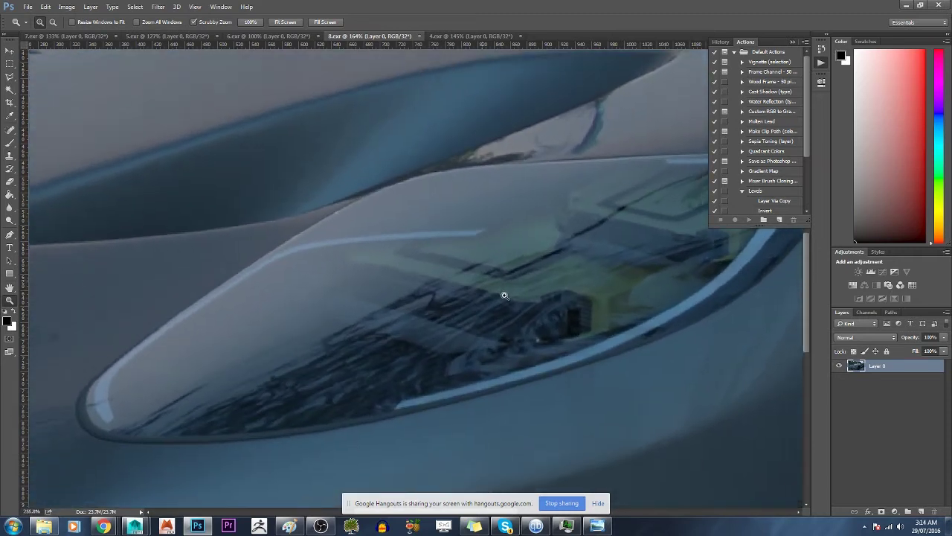
mouse_move(539, 243)
left_mouse_down()
mouse_move(514, 246)
mouse_move(527, 254)
left_mouse_up()
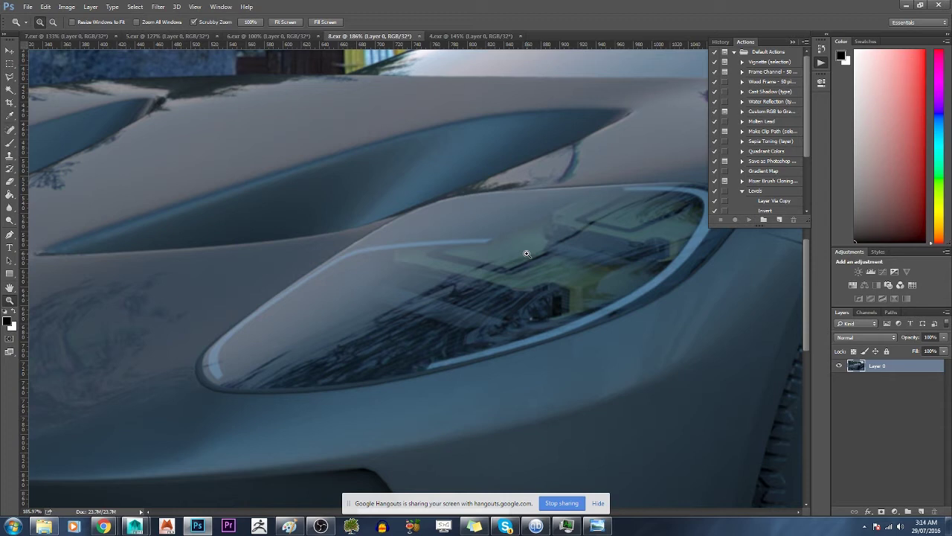
left_click_drag(554, 268, 517, 254)
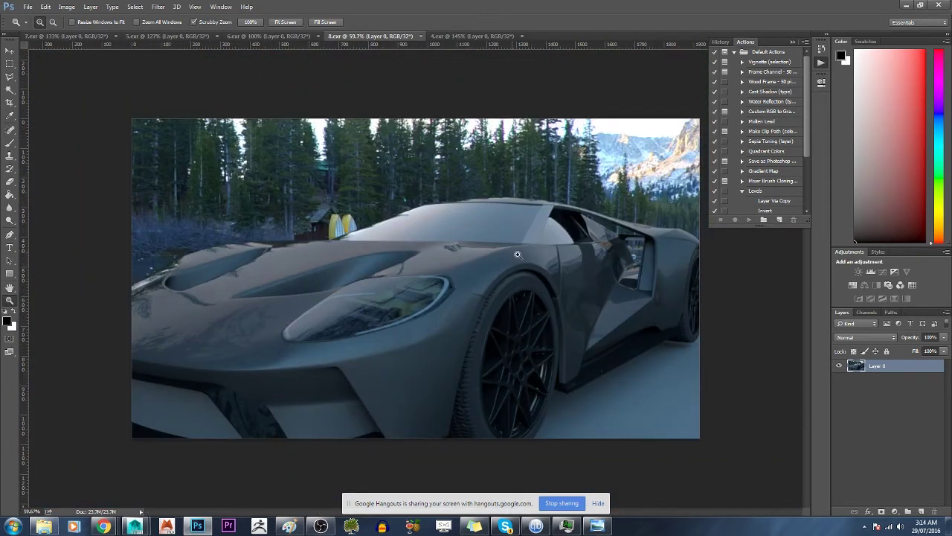
mouse_move(453, 271)
left_mouse_down()
mouse_move(491, 302)
mouse_move(462, 290)
mouse_move(477, 310)
mouse_move(457, 318)
left_mouse_up()
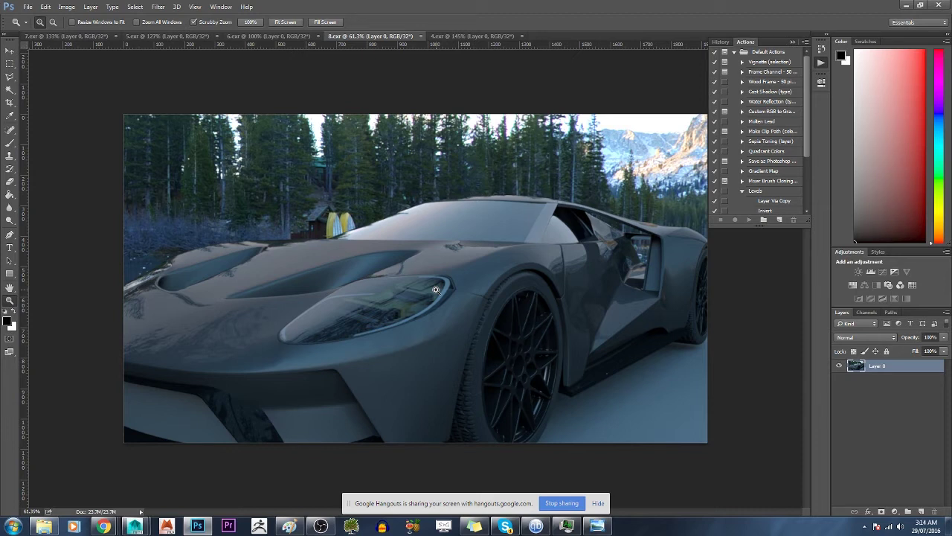
key("alt+Tab")
key("alt+Tab")
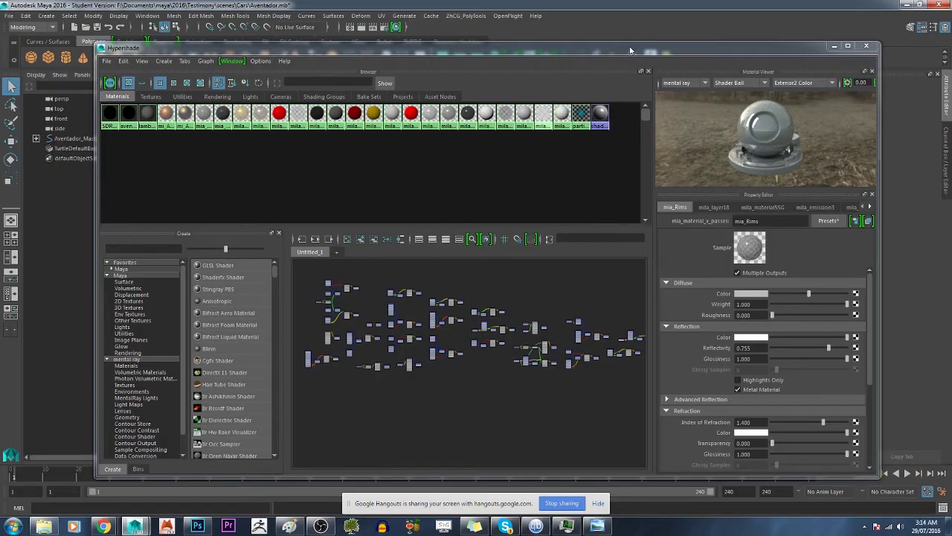
Step: Move the Hypershade aside, select the Aventador body mesh, and orbit closer
left_click_drag(630, 50, 7, 30)
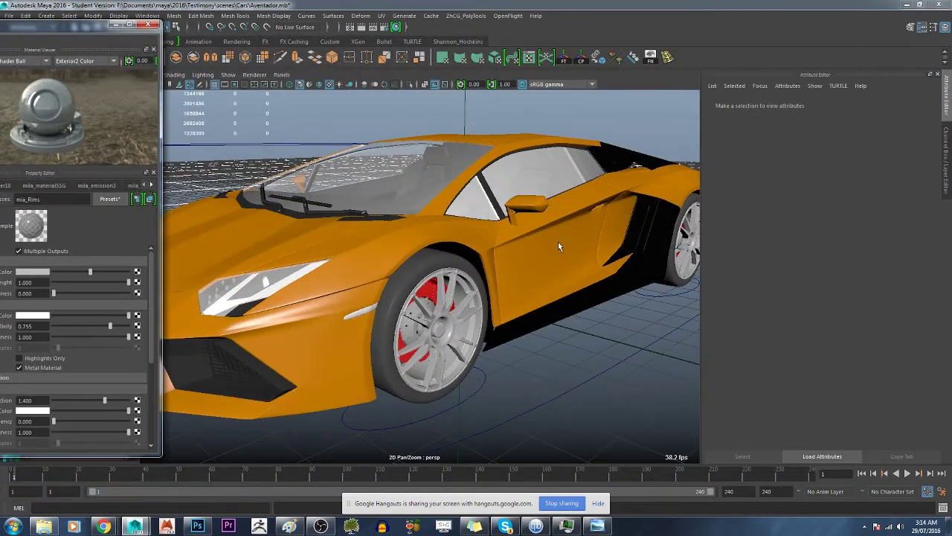
mouse_move(560, 246)
left_mouse_down()
mouse_move(469, 264)
mouse_move(482, 223)
mouse_move(457, 233)
left_mouse_up()
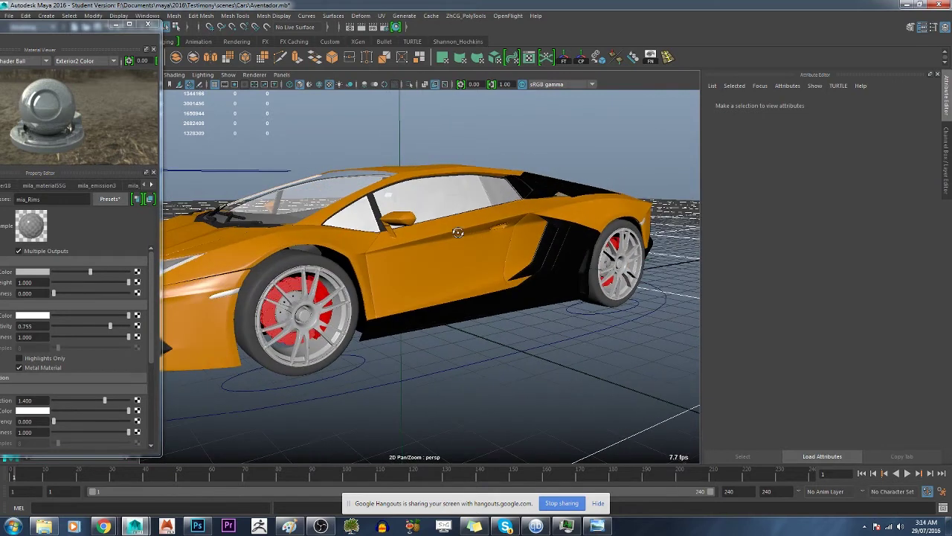
left_click(446, 250)
scroll(446, 250, "down", 3)
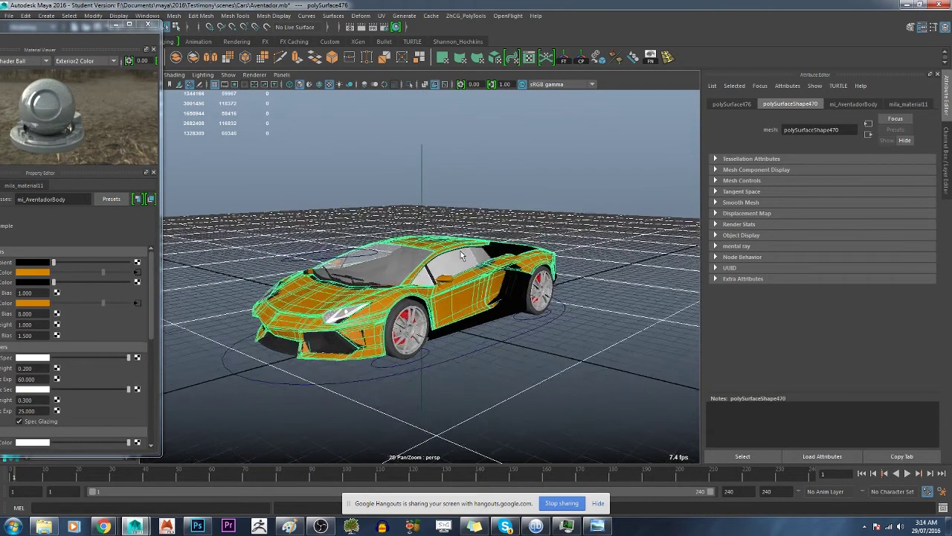
scroll(462, 255, "up", 3)
left_click_drag(462, 268, 538, 321, "alt")
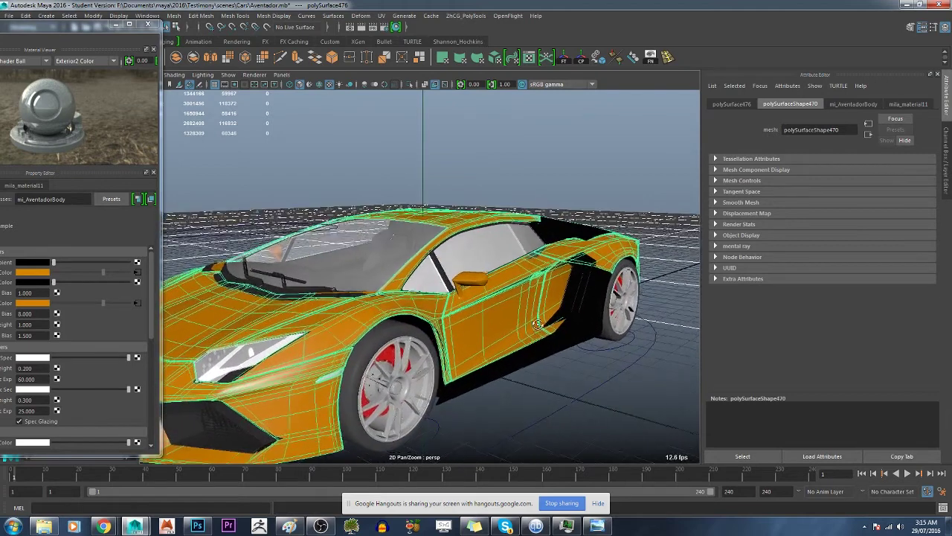
scroll(539, 321, "up", 3)
Step: Zoom into the front wheel of the grey render, then zoom out to about 74%
key("alt+Tab")
key("Tab")
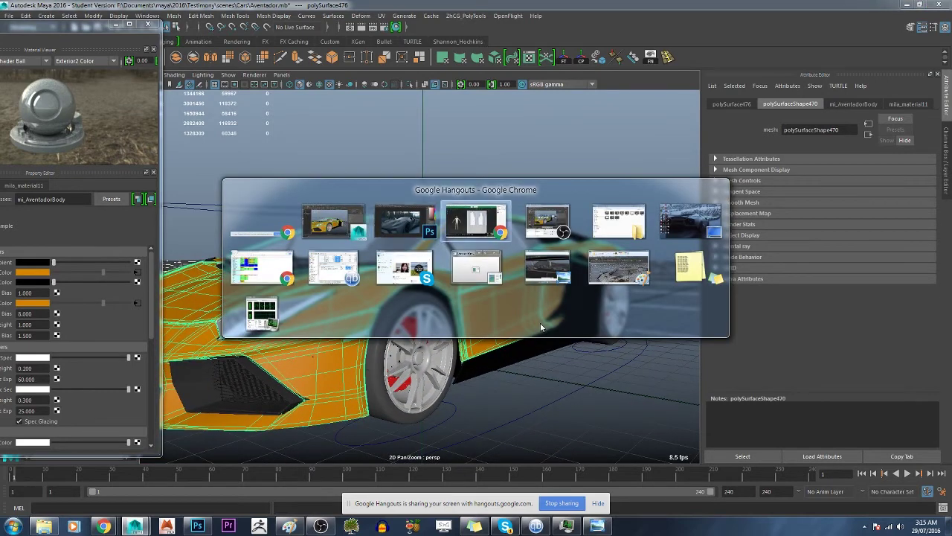
left_click(509, 283)
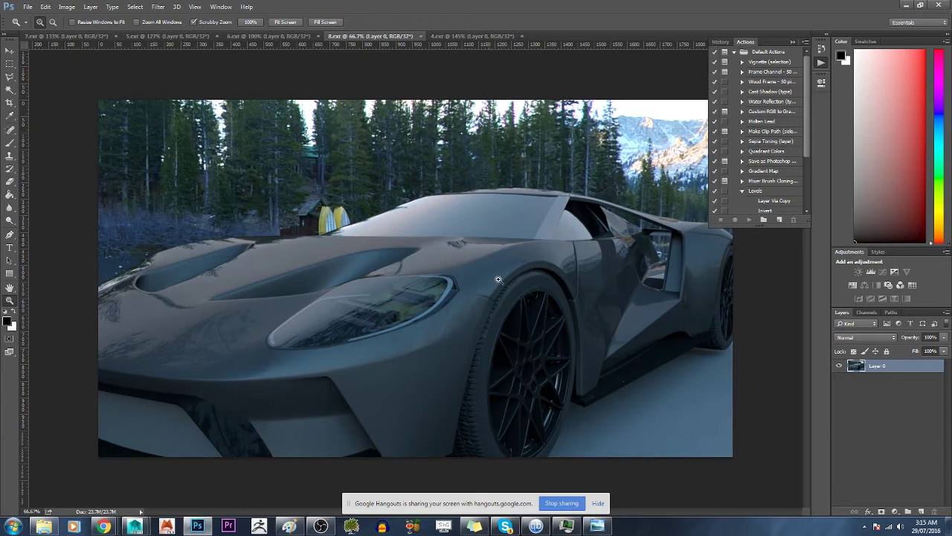
left_click(509, 283)
left_click(519, 327)
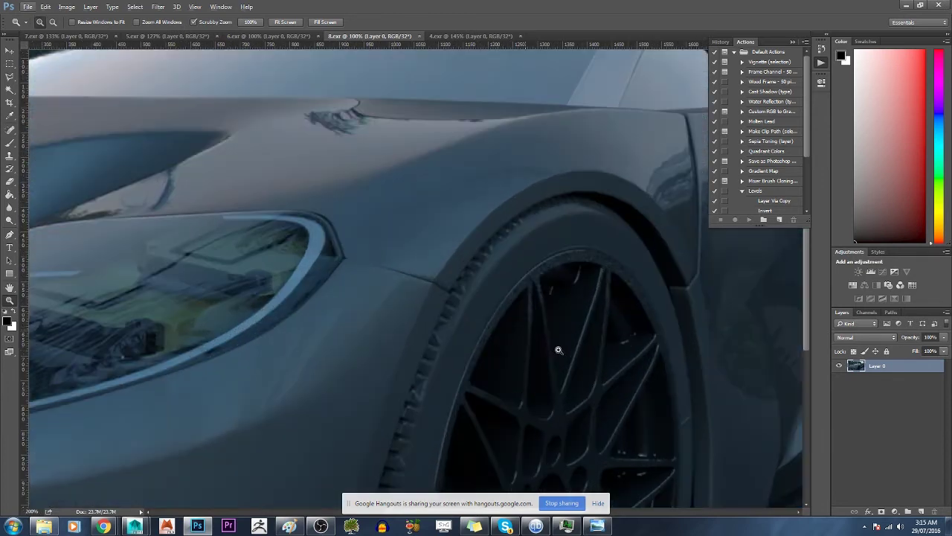
left_click_drag(548, 347, 522, 342)
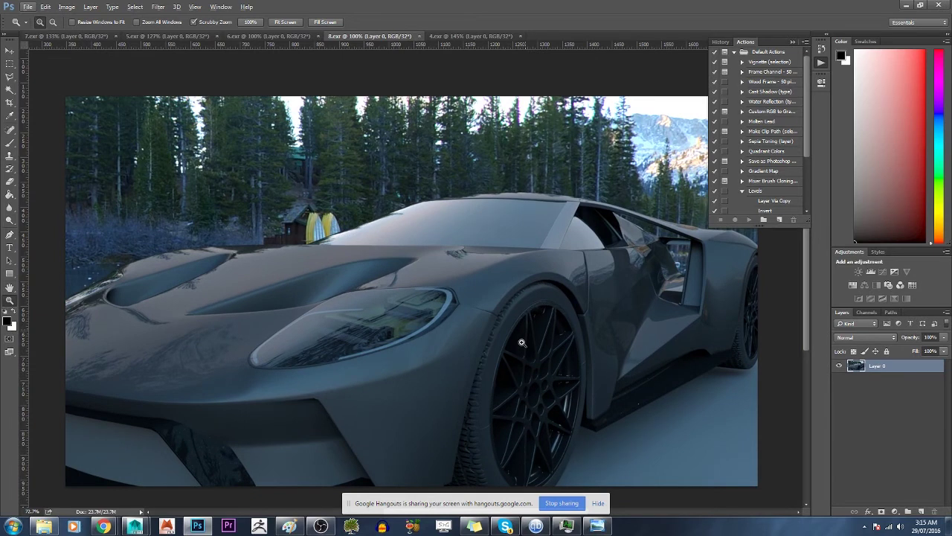
left_click_drag(521, 342, 519, 333)
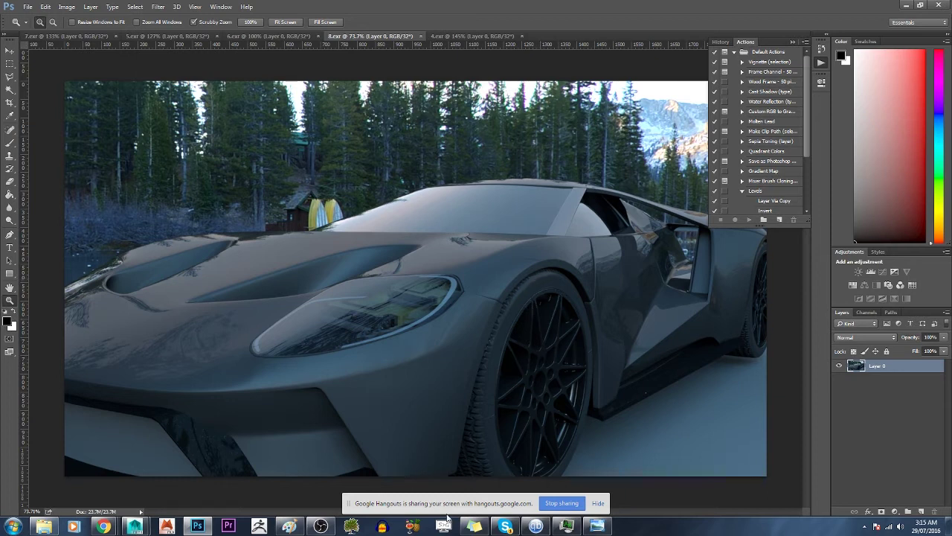
Step: Open the Asset List sheet and review the shaders and unwrapping status cells
mouse_move(104, 526)
left_click(155, 489)
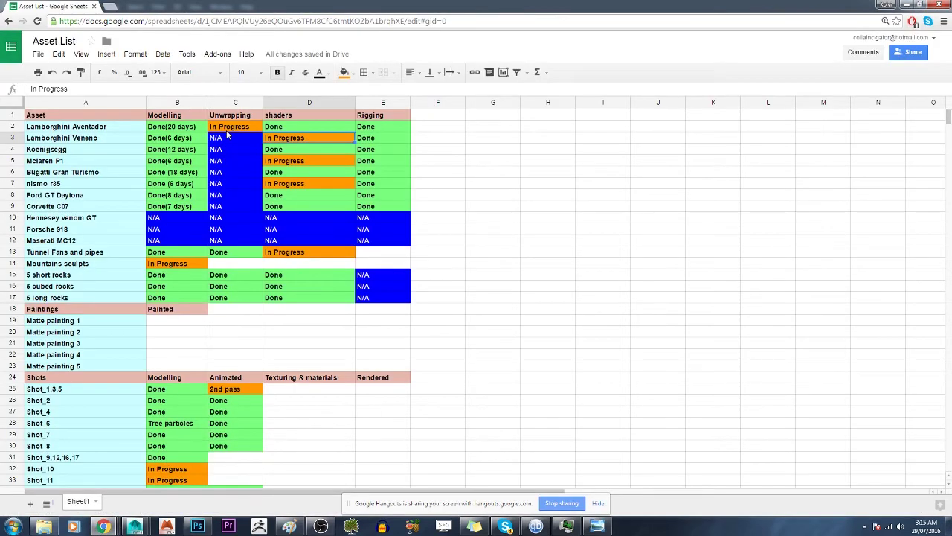
left_click(294, 118)
left_click(297, 139)
left_click(295, 162)
left_click(296, 185)
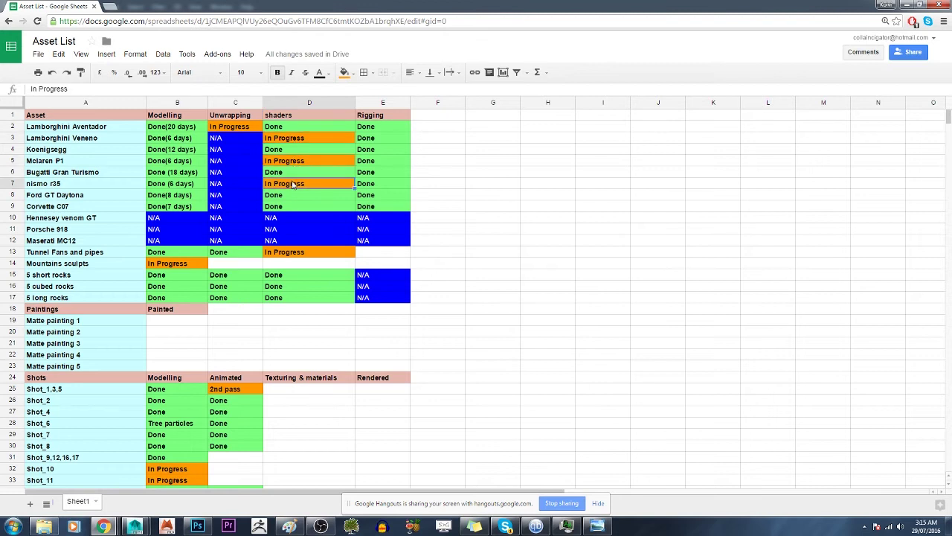
left_click(238, 129)
left_click(235, 139)
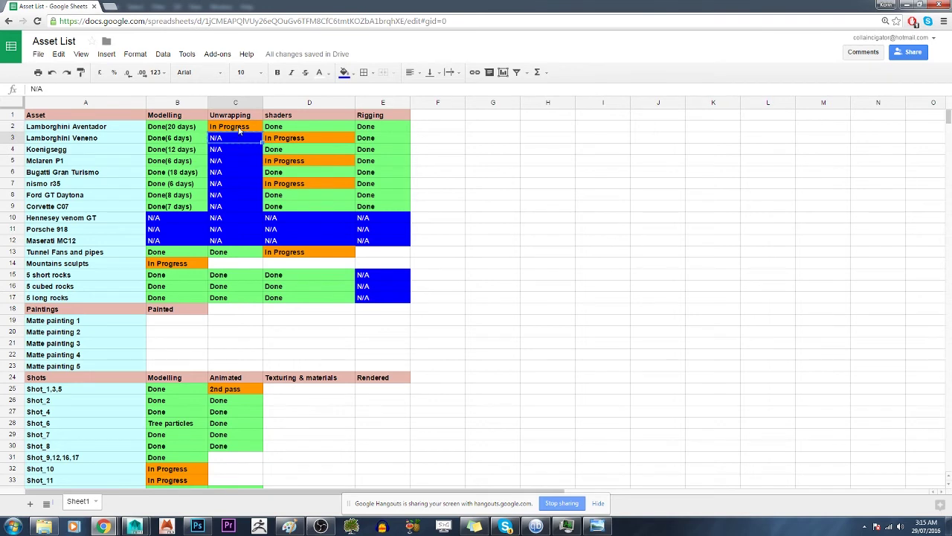
Step: Paste N/A into C2, then replace it with D3's orange In Progress cell
left_click_drag(255, 128, 255, 143)
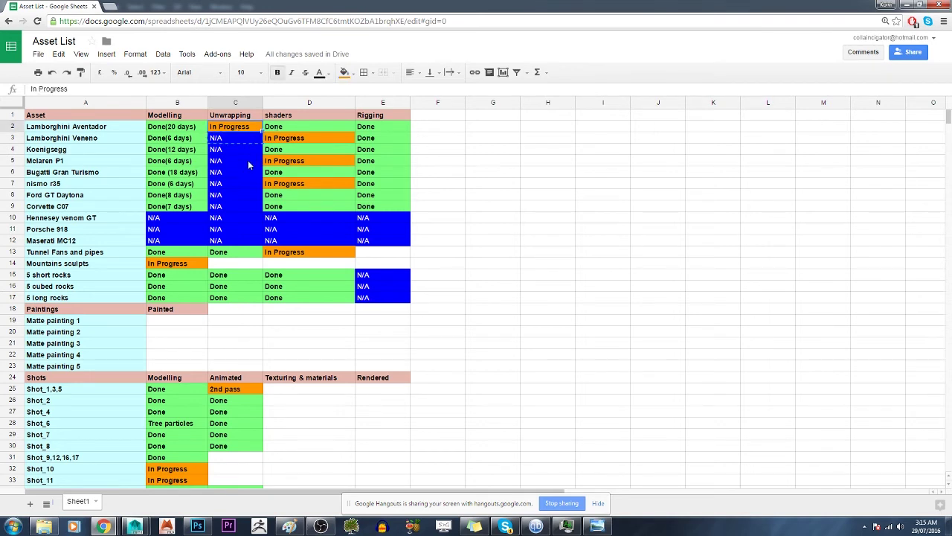
type("N/A")
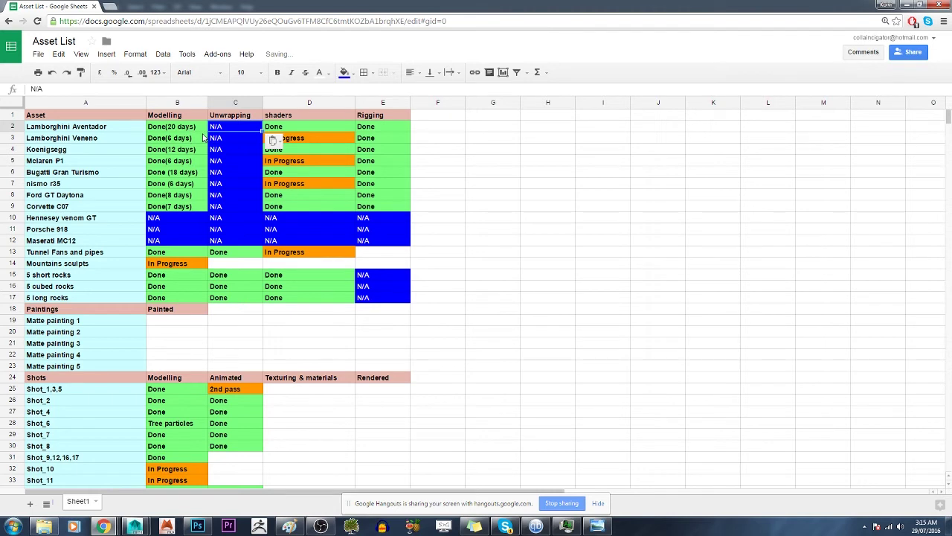
key("Left")
key("Right")
key("Right")
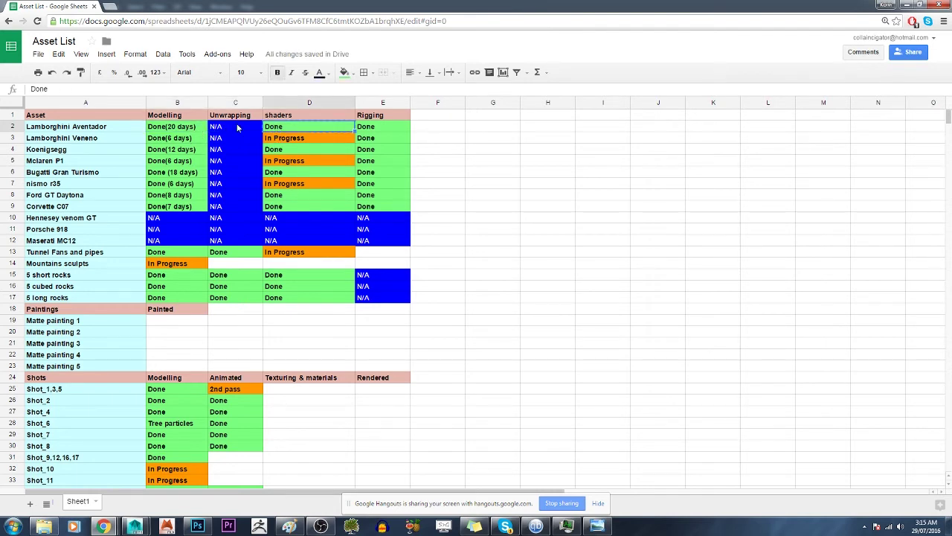
left_click(275, 139)
key("ctrl+c")
left_click(235, 128)
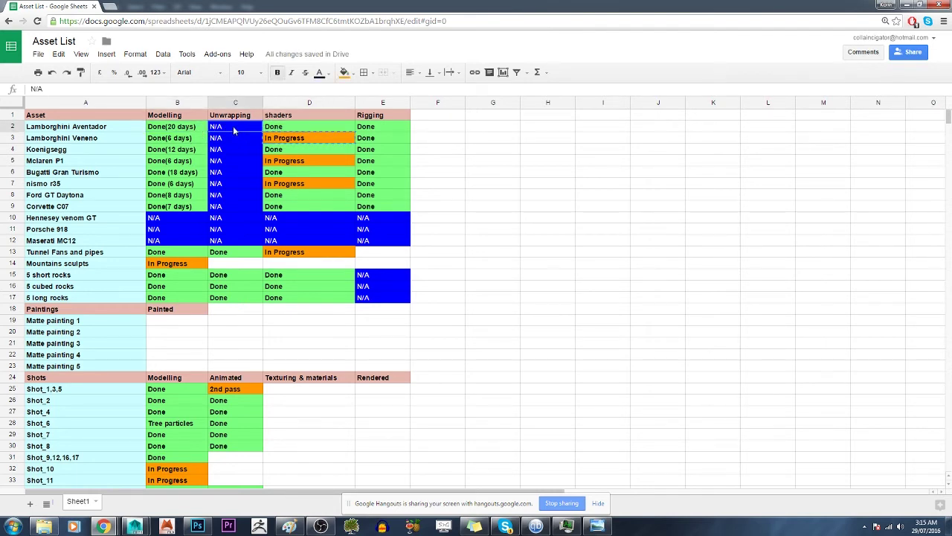
key("ctrl+v")
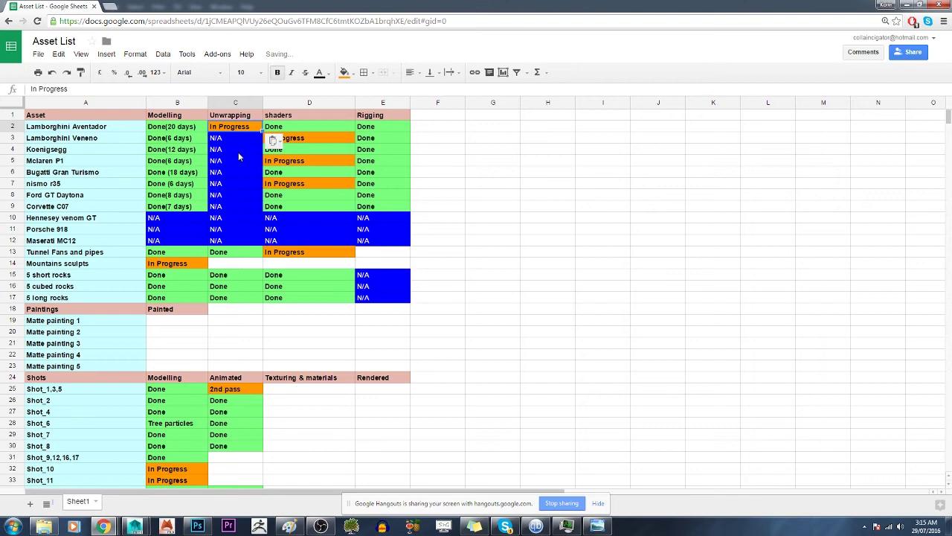
scroll(239, 192, "down", 3)
scroll(237, 203, "down", 2)
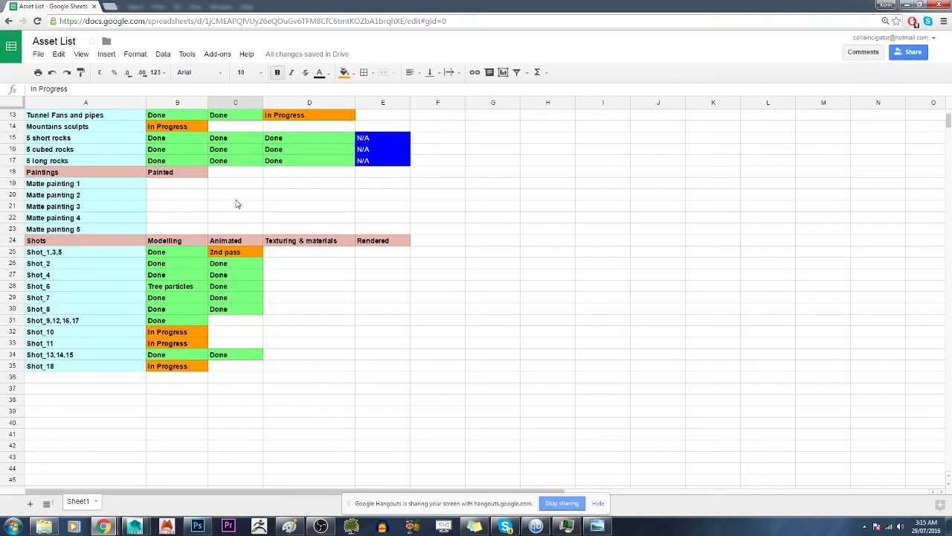
left_click(235, 265)
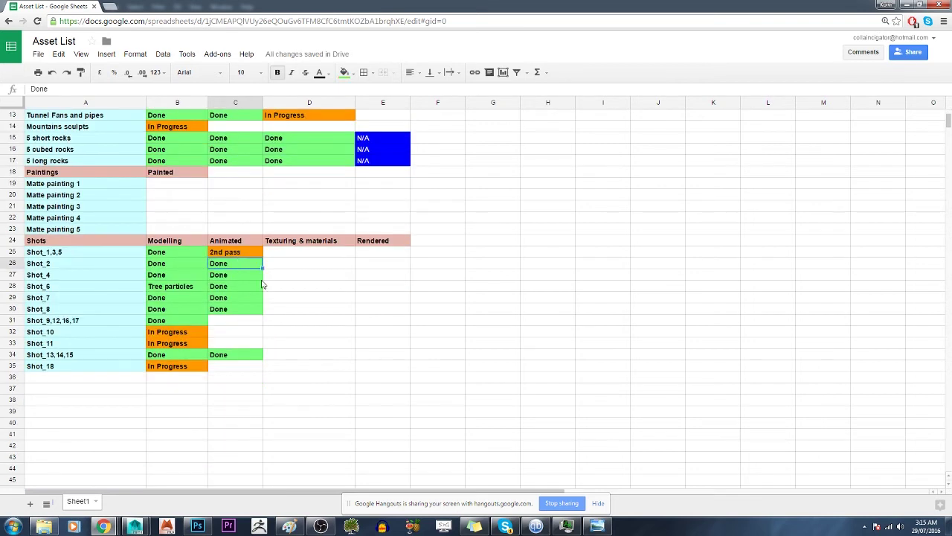
left_click(313, 256)
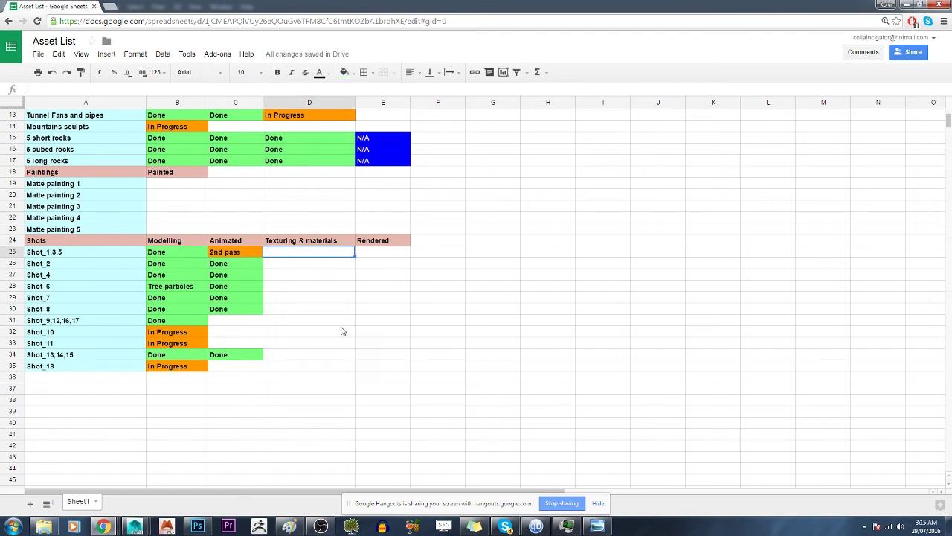
scroll(327, 319, "up", 4)
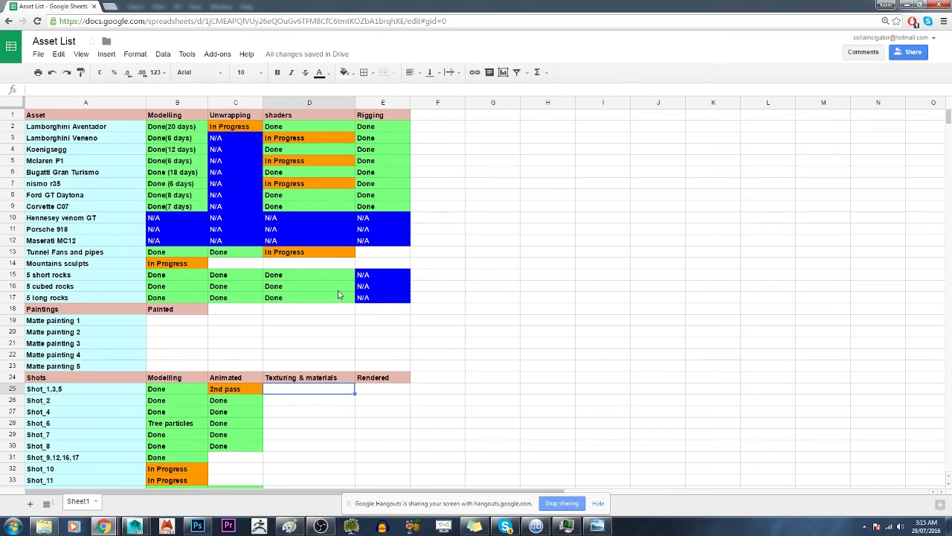
scroll(594, 109, "down", 2)
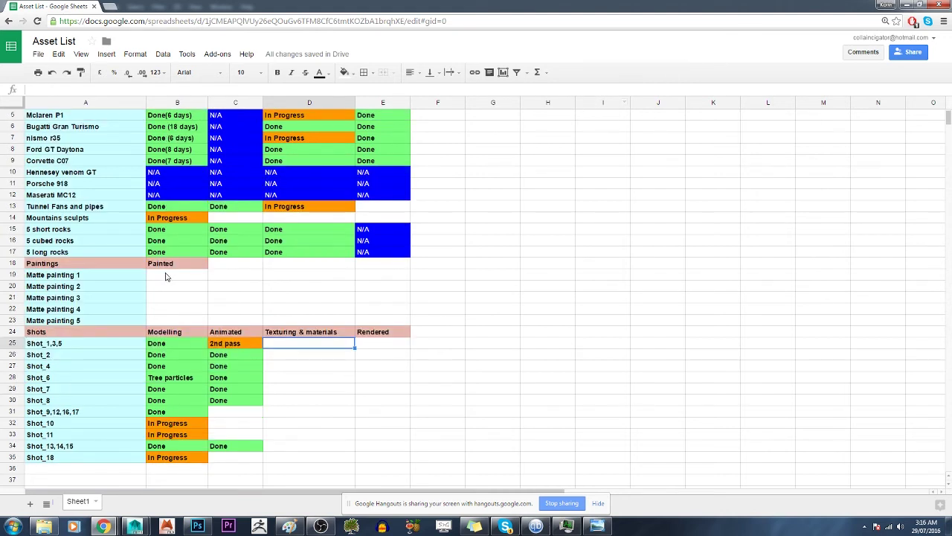
left_click_drag(166, 276, 379, 320)
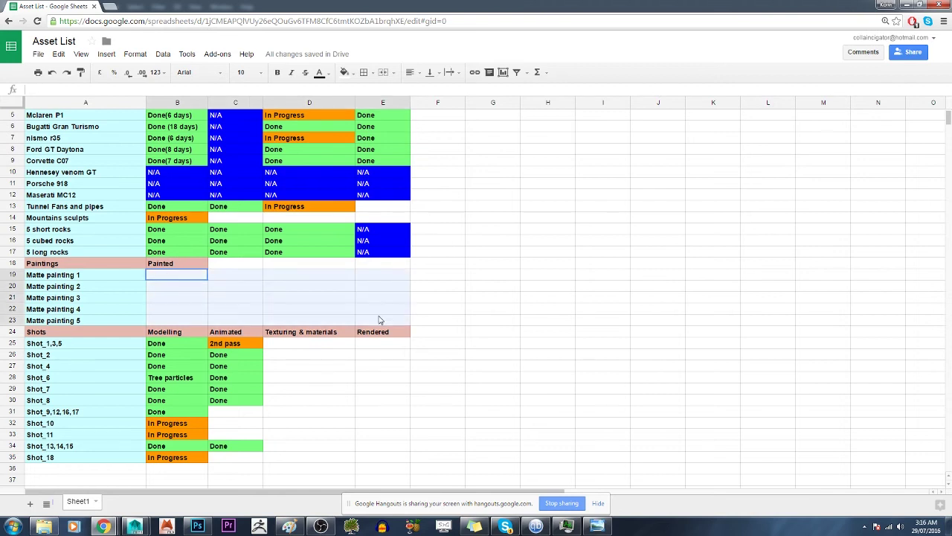
left_click_drag(379, 320, 380, 320)
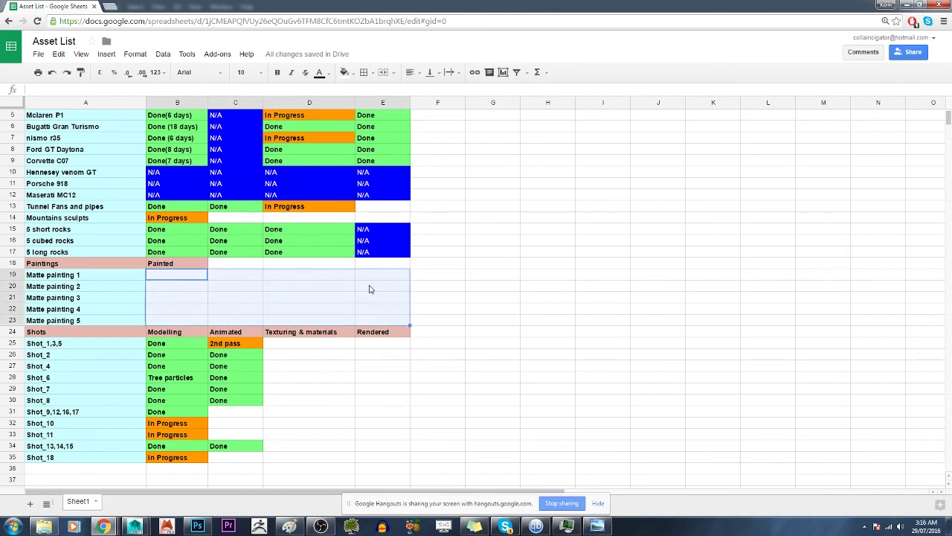
left_click(364, 266)
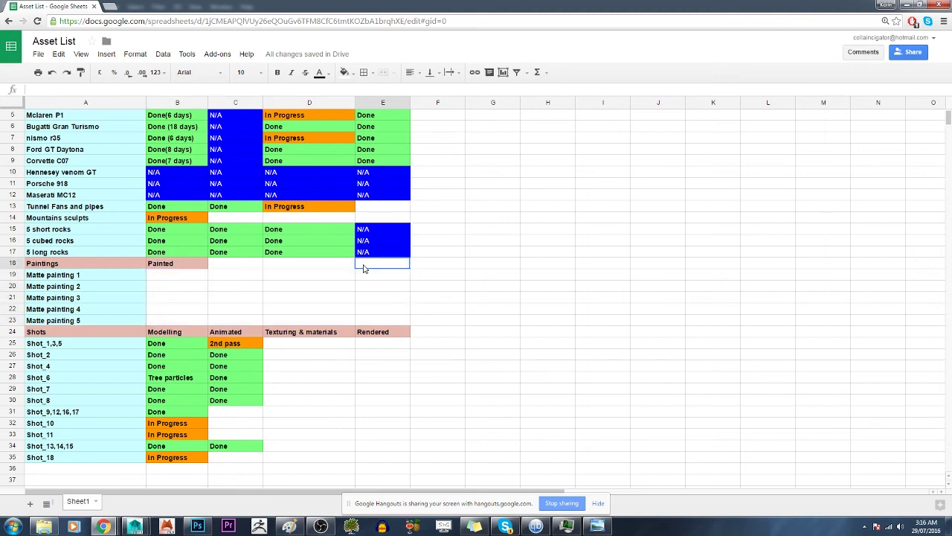
left_click(313, 268)
left_click(242, 267)
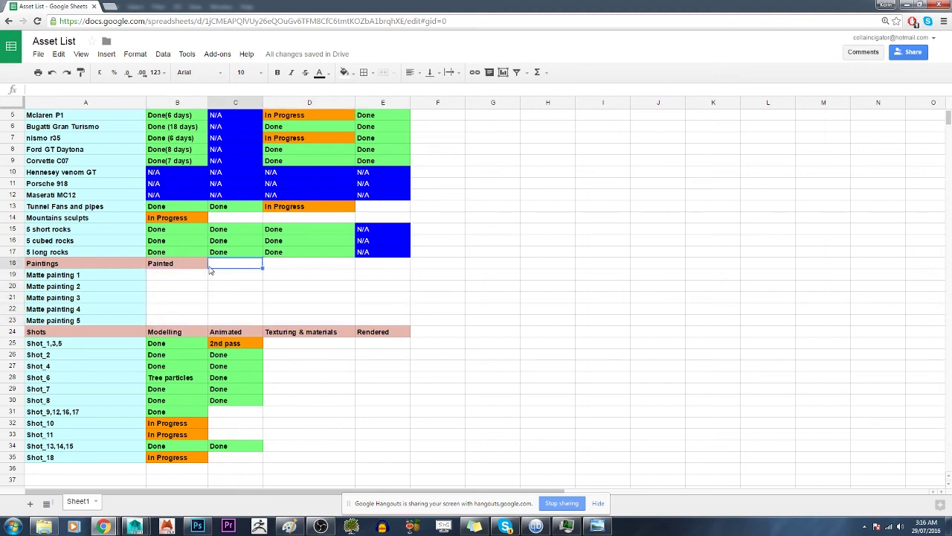
left_click(168, 282)
left_click(225, 285)
left_click(294, 286)
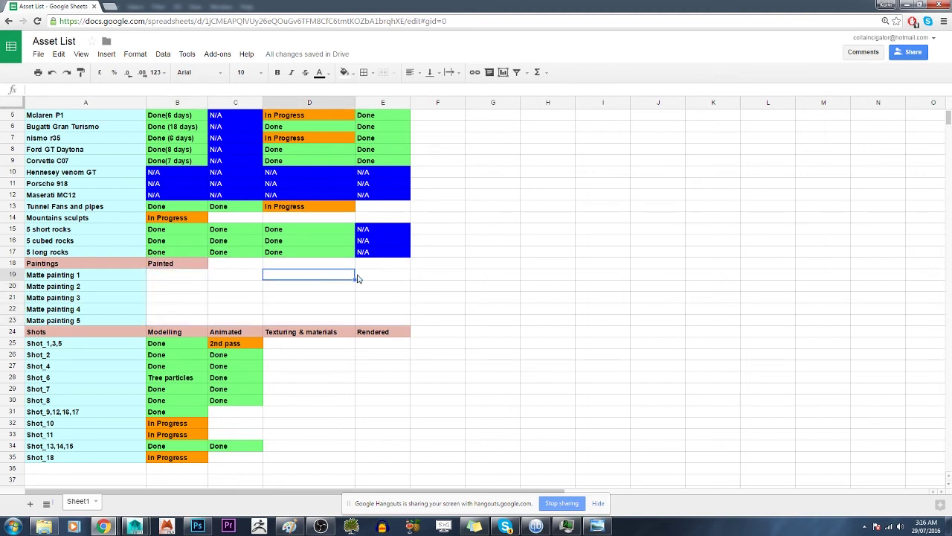
left_click(370, 278)
left_click(380, 298)
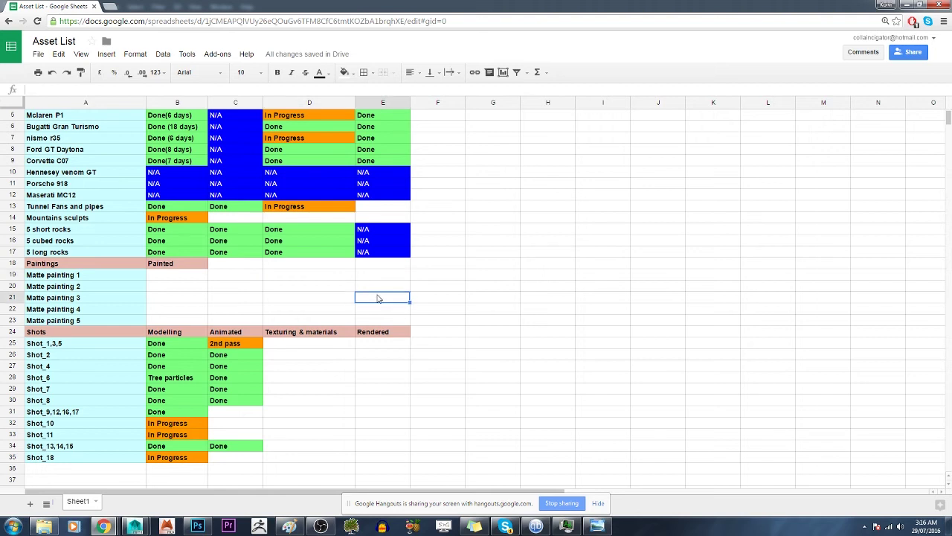
left_click(320, 291)
left_click(320, 309)
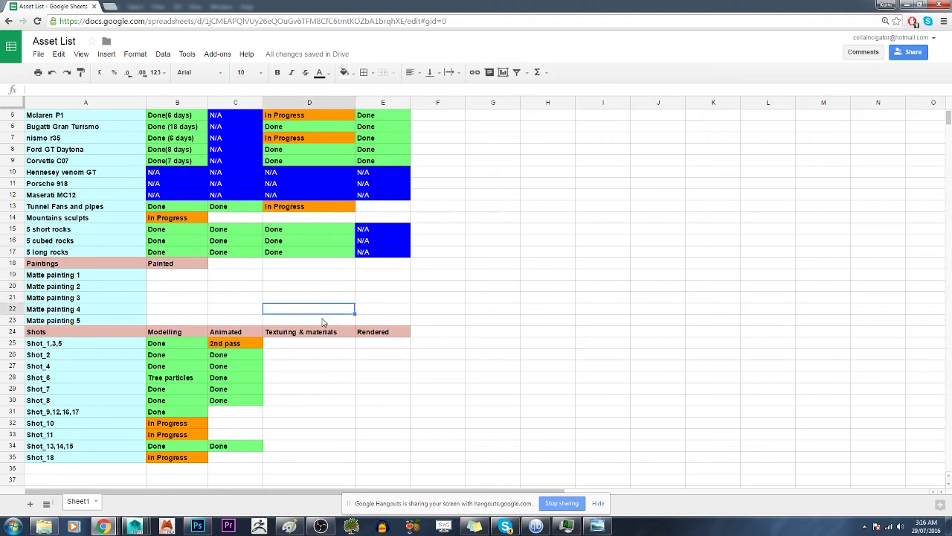
left_click(369, 320)
left_click(309, 309)
left_click(238, 309)
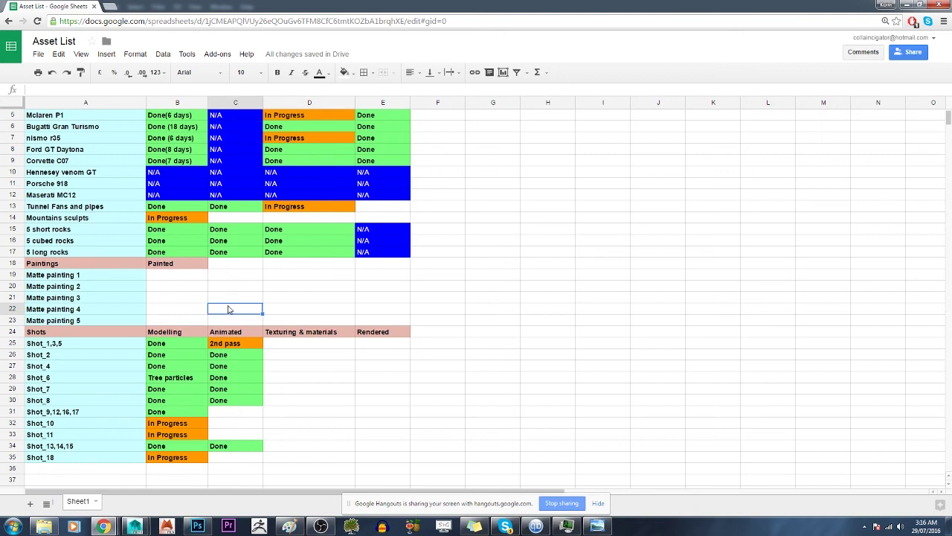
left_click(192, 299)
left_click(183, 282)
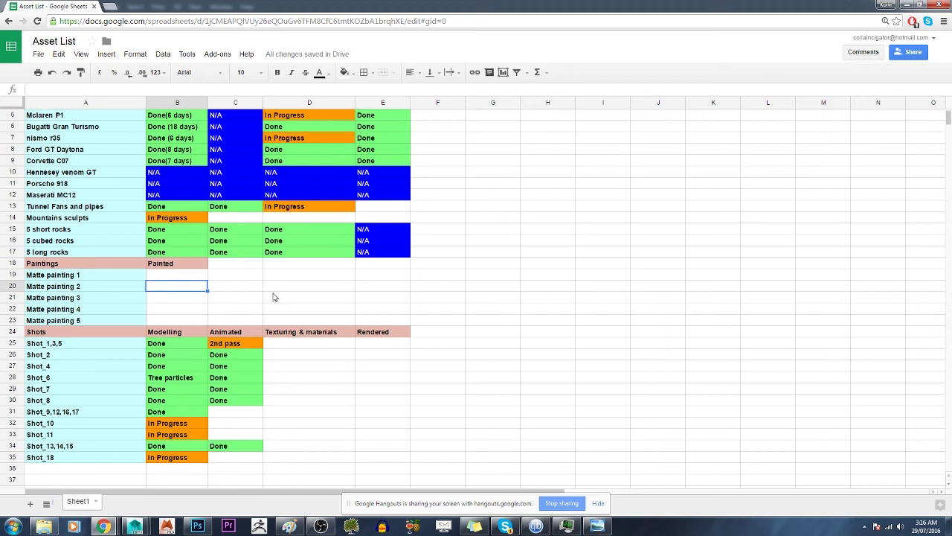
left_click_drag(372, 320, 203, 289)
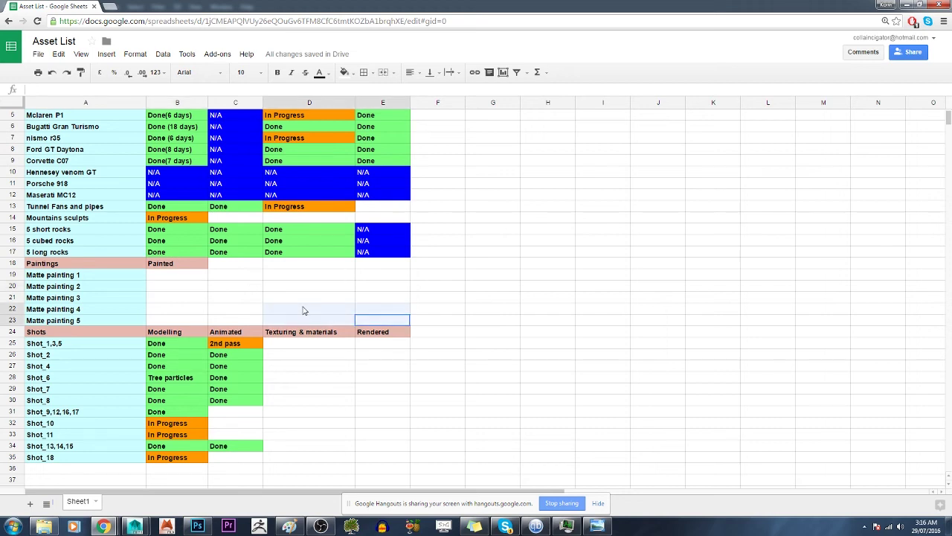
left_click(190, 278)
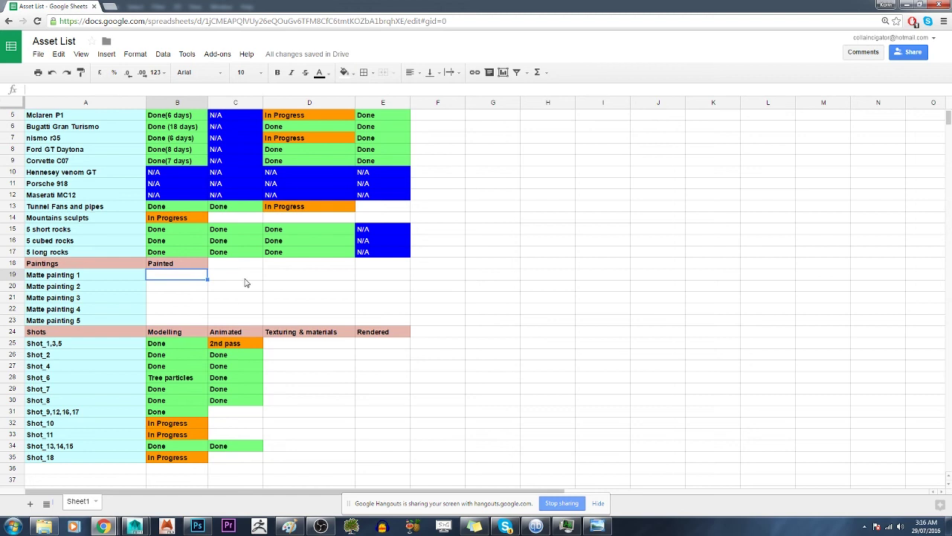
left_click_drag(190, 278, 372, 320)
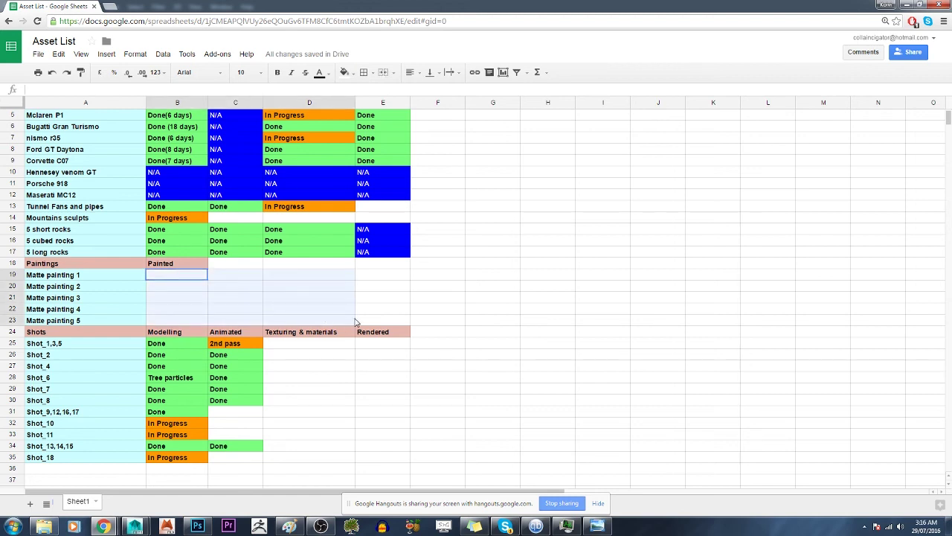
left_click(438, 263)
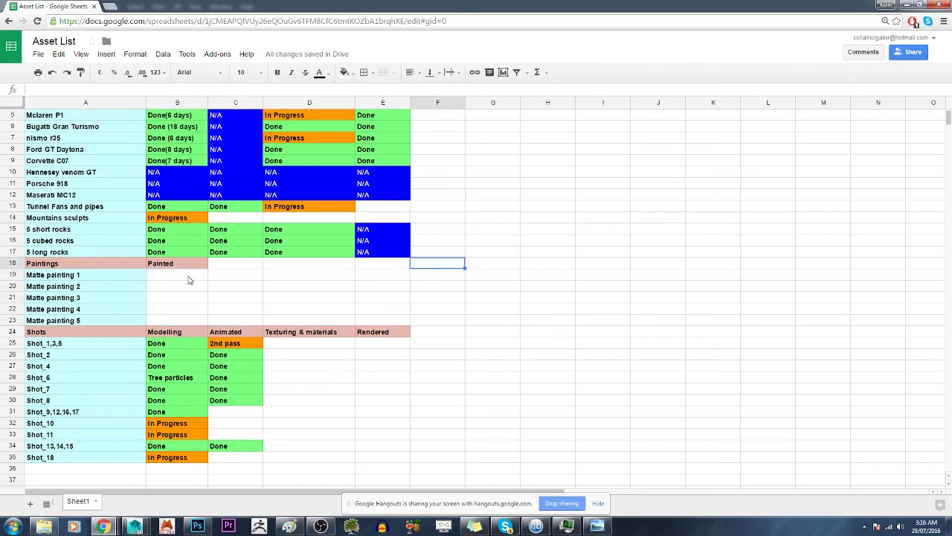
left_click_drag(190, 278, 369, 317)
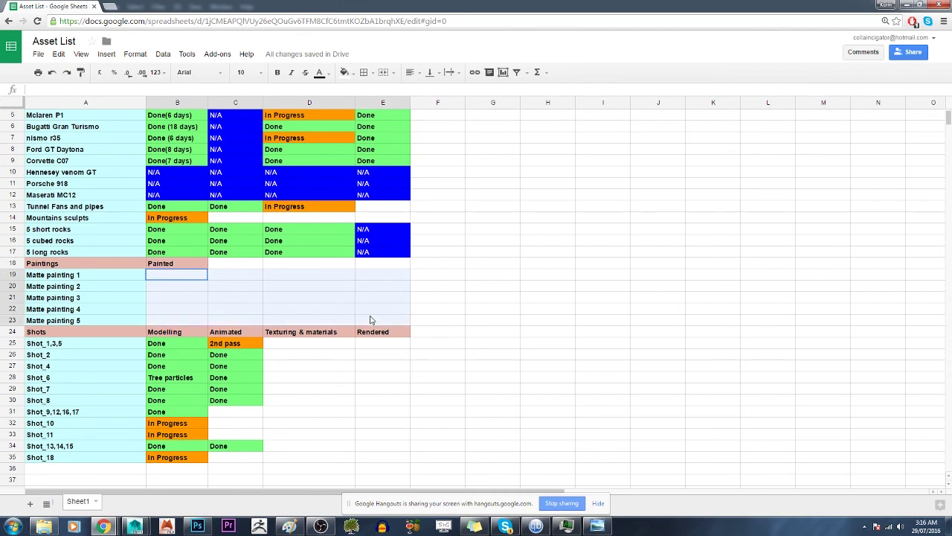
left_click(469, 265)
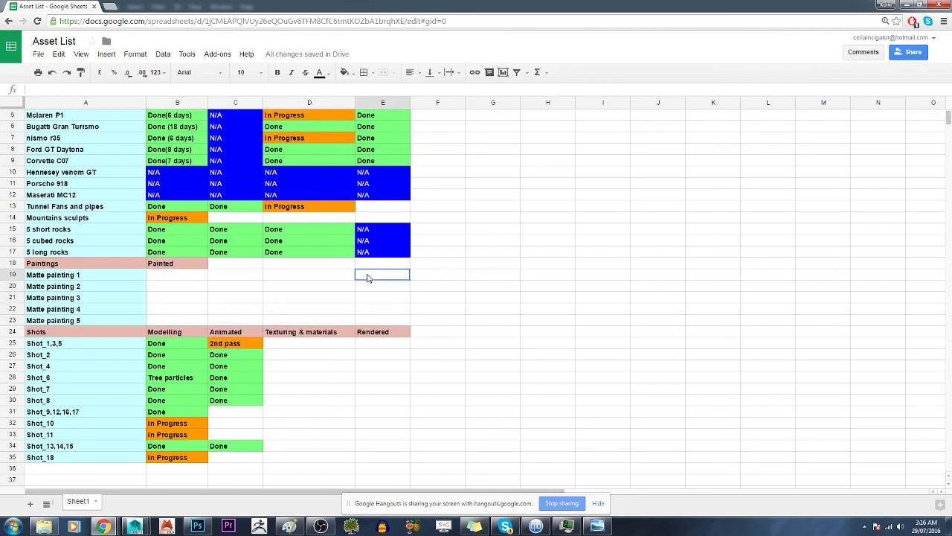
left_click_drag(381, 275, 171, 320)
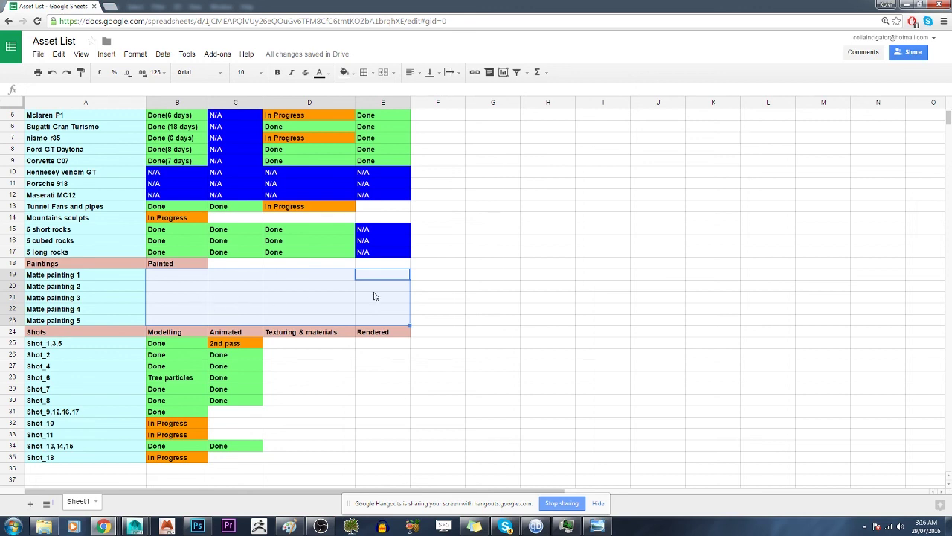
left_click(456, 280)
left_click(399, 276)
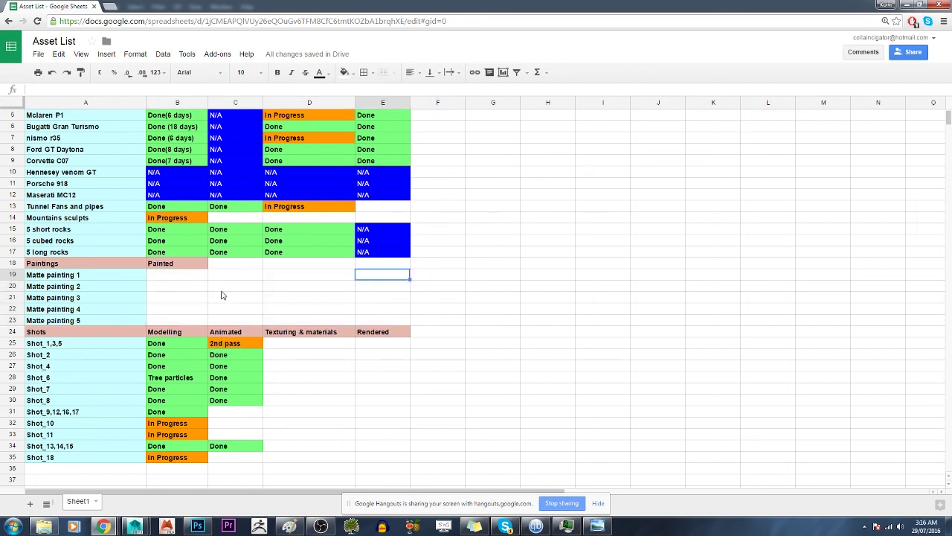
left_click(190, 281)
mouse_move(178, 275)
left_mouse_down()
mouse_move(329, 320)
mouse_move(387, 319)
left_mouse_up()
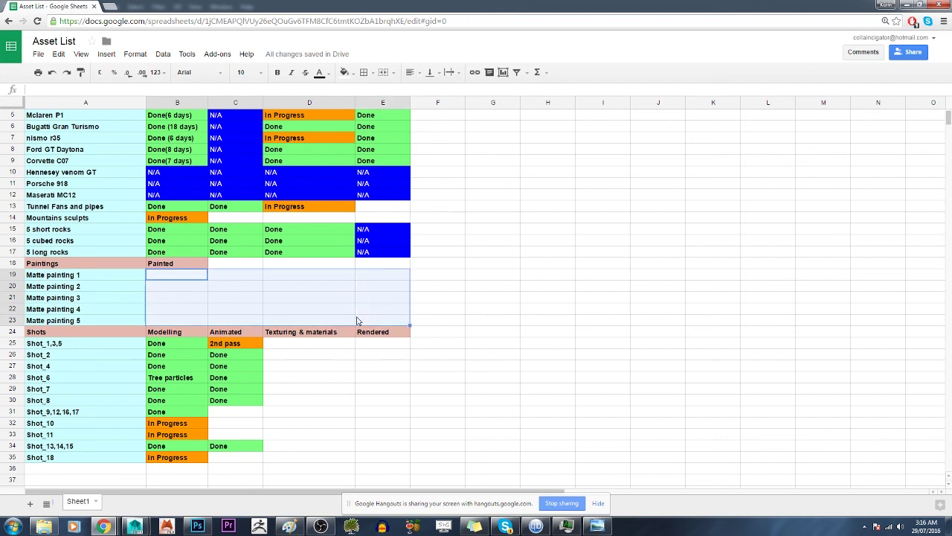
left_click(427, 265)
left_click_drag(199, 279, 354, 320)
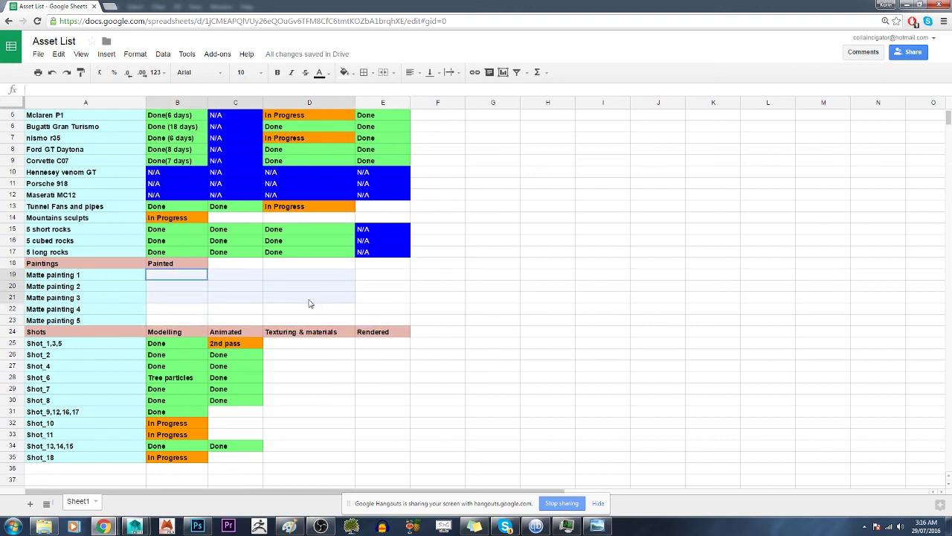